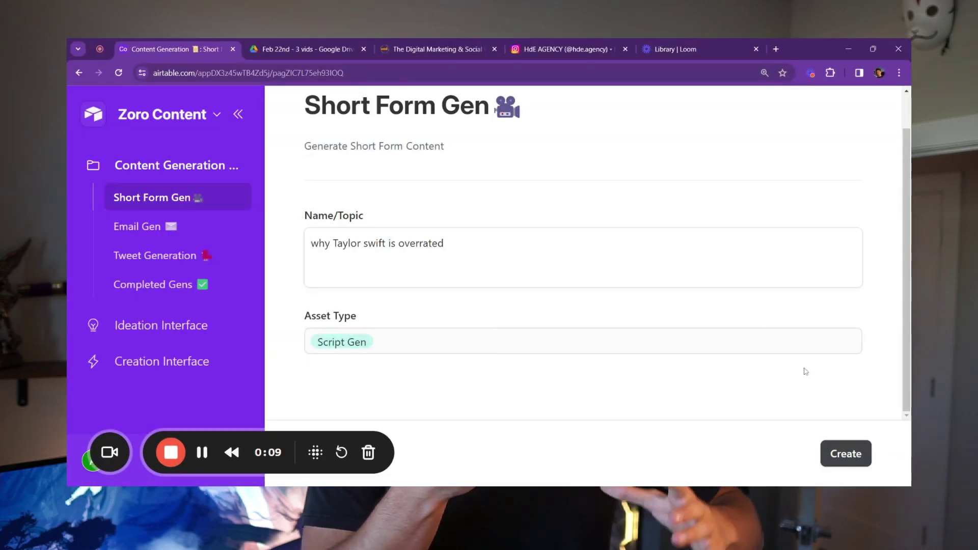
Step: Submit the Taylor Swift topic for generation, then glance over the Email Gen and Tweet Generation pages
left_click(846, 453)
left_click(138, 226)
scroll(583, 254, "down", 5)
scroll(583, 255, "up", 5)
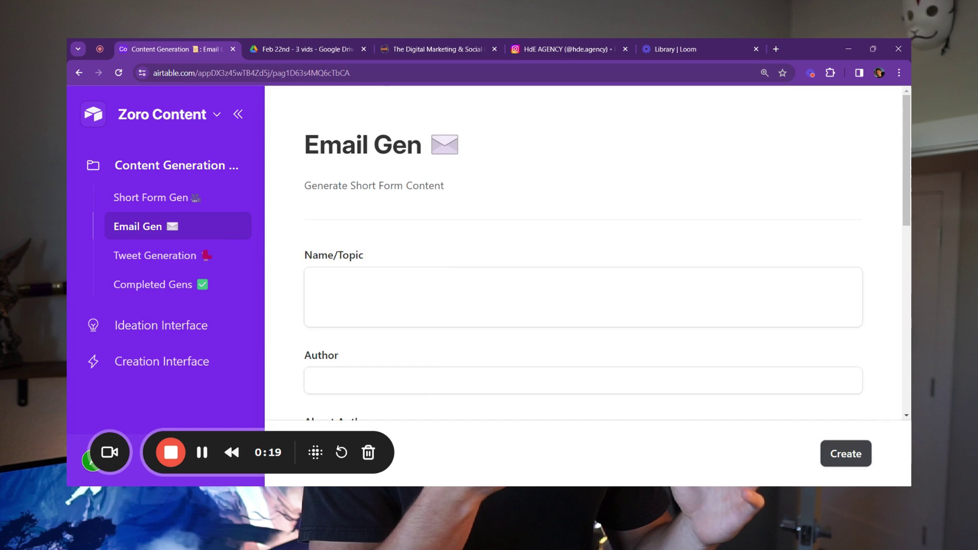
left_click(155, 256)
Step: Search Completed Gens for 't' and open the first matching generation
left_click(252, 285)
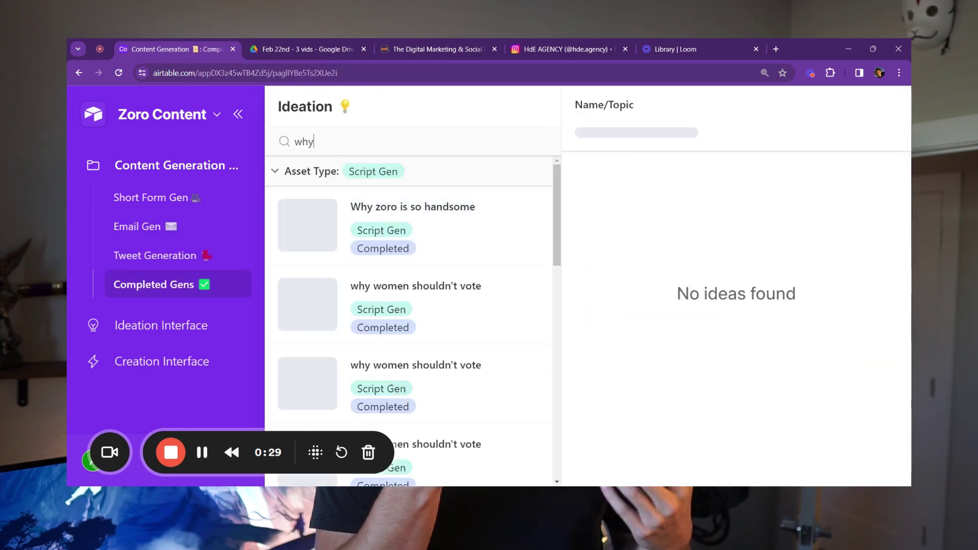
type("t")
left_click(458, 239)
Step: Browse the RSS Feed posts Comment SEO, The simplest business model and AI Sidehustle Part 2
left_click(218, 327)
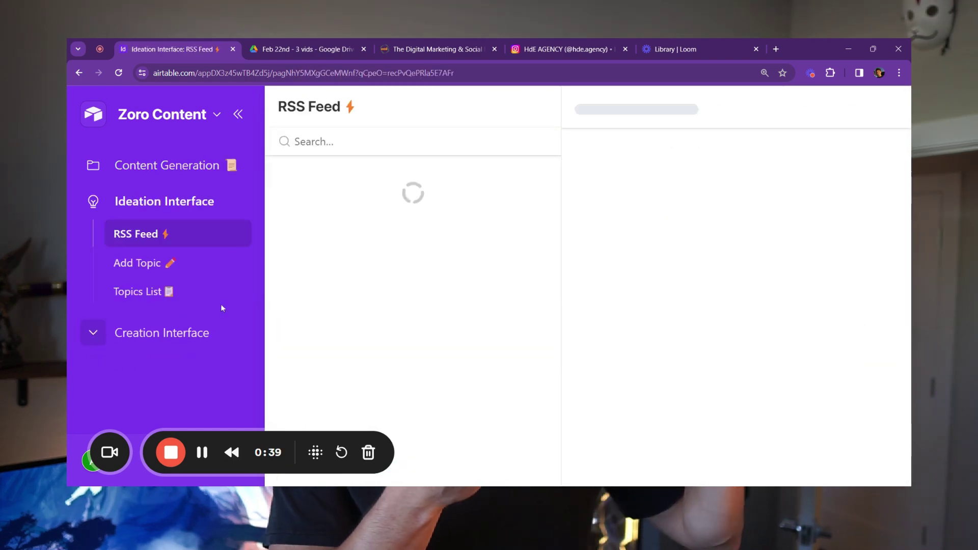
scroll(555, 203, "down", 6)
scroll(556, 203, "up", 2)
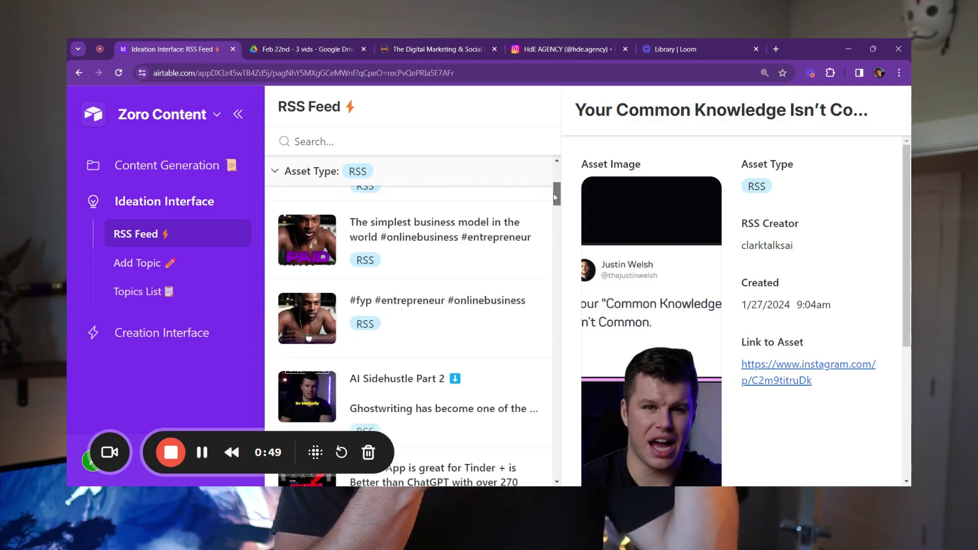
scroll(555, 203, "down", 4)
key("ctrl+minus")
scroll(386, 269, "up", 10)
left_click(357, 346)
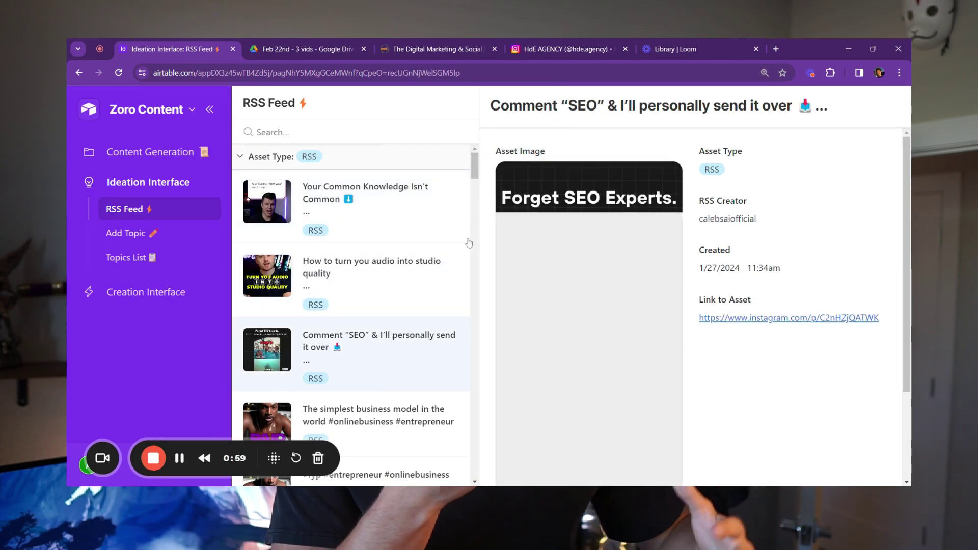
scroll(356, 306, "down", 2)
left_click(357, 301)
scroll(357, 305, "down", 3)
left_click(357, 265)
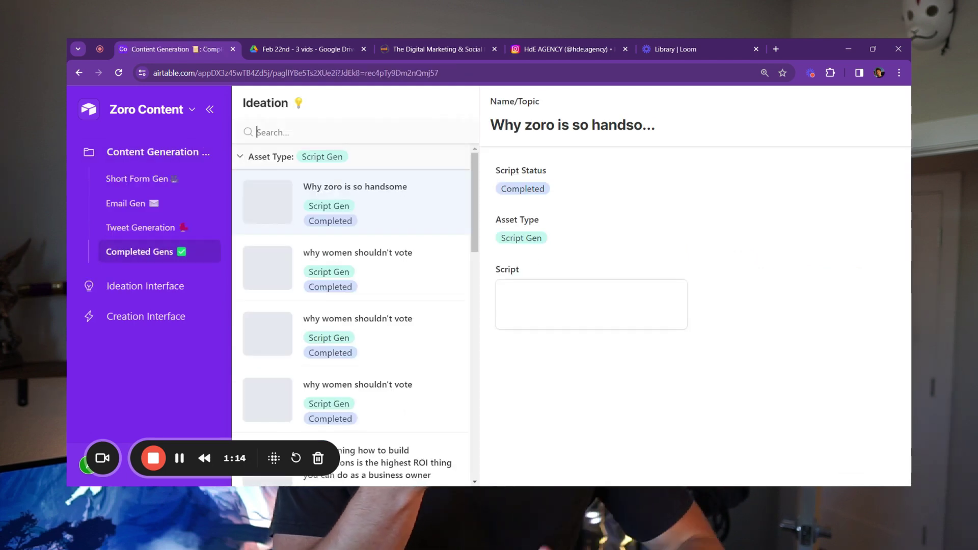
Step: Search 'tay' to find the finished Taylor Swift script and read through it
type("tay")
scroll(522, 264, "down", 2)
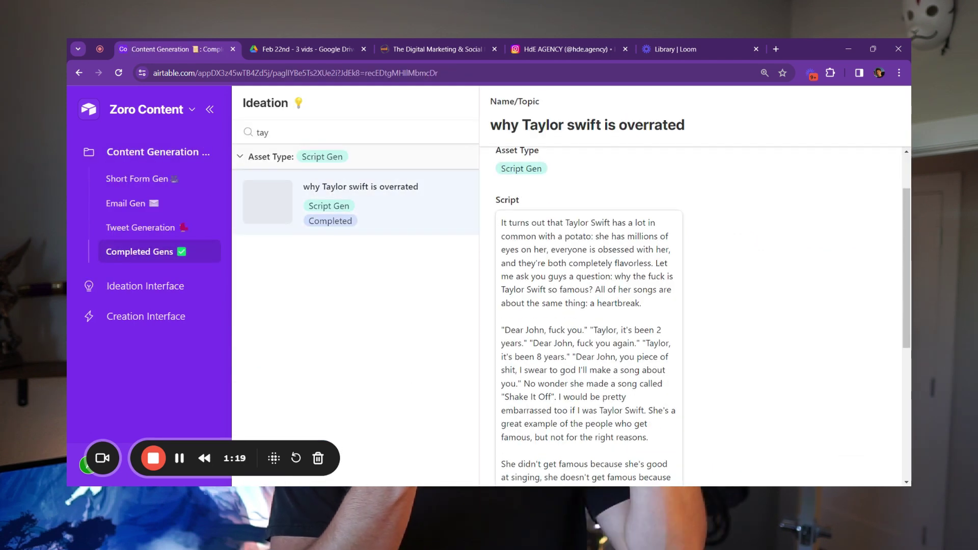
scroll(588, 316, "down", 5)
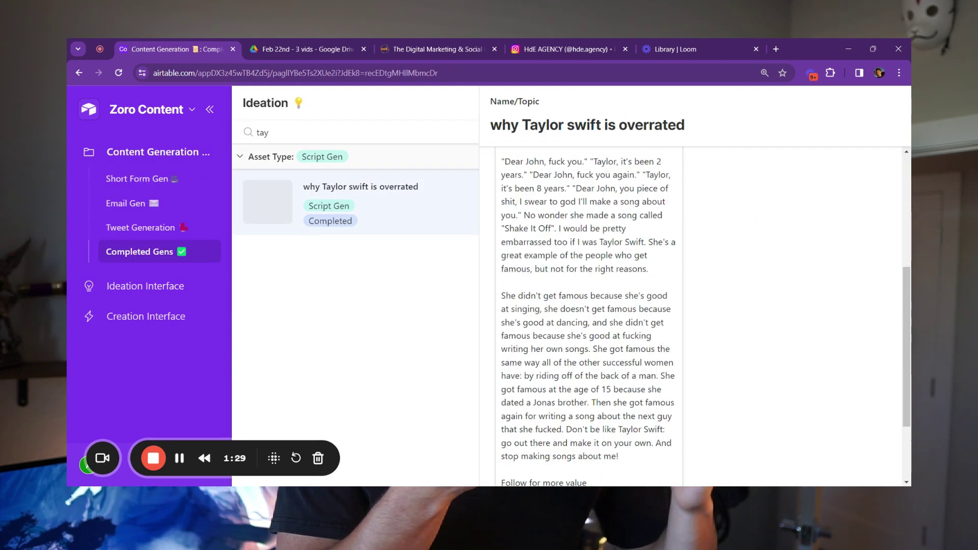
scroll(589, 295, "up", 10)
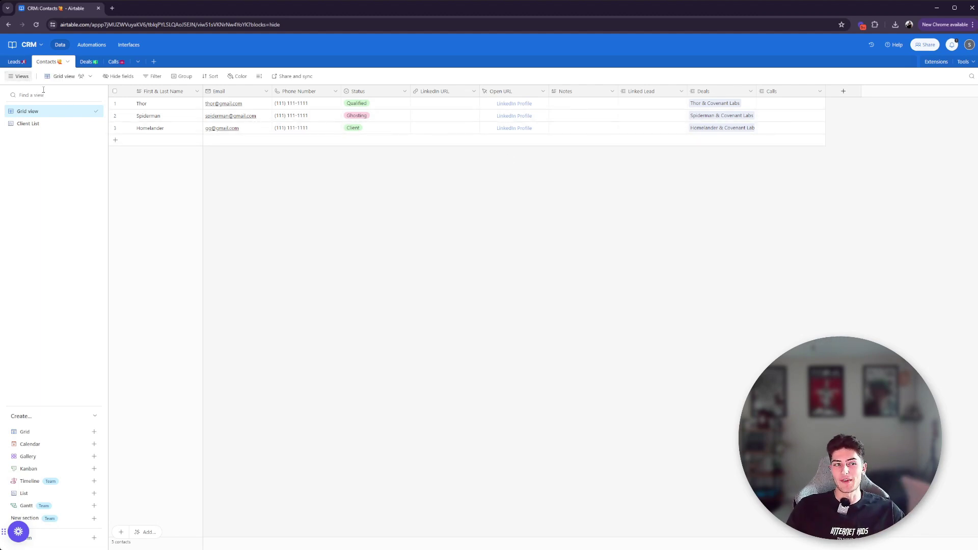
Step: Flip through the Leads, Contacts, Deals and Calls tables, ending back on Leads
left_click(15, 62)
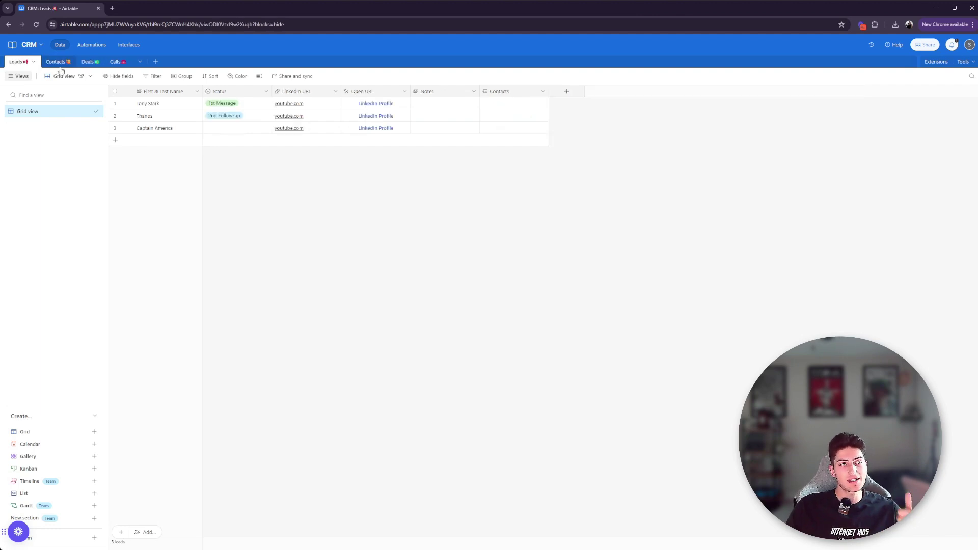
left_click(48, 62)
left_click(81, 62)
left_click(119, 64)
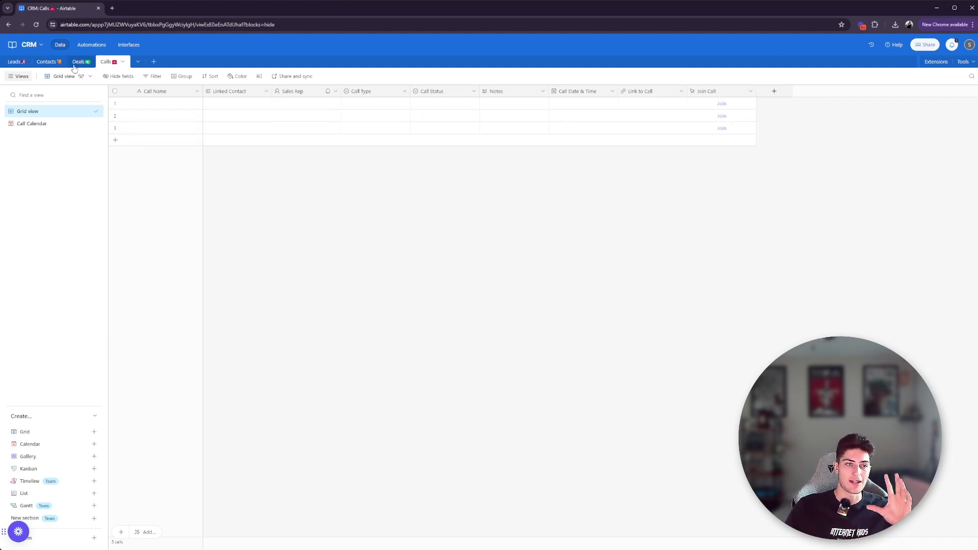
left_click(15, 62)
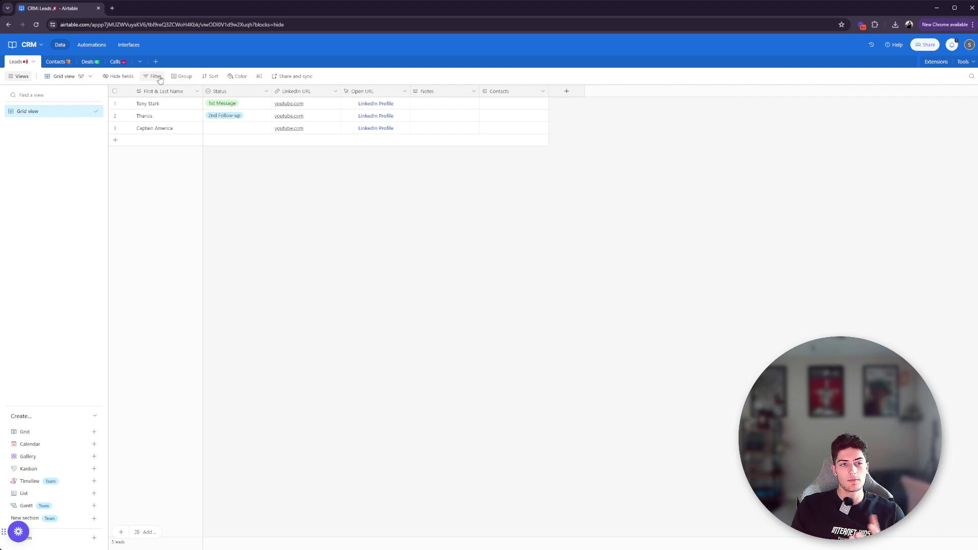
Step: Create a new list view named '1st Message Only' on the Leads table
left_click(61, 492)
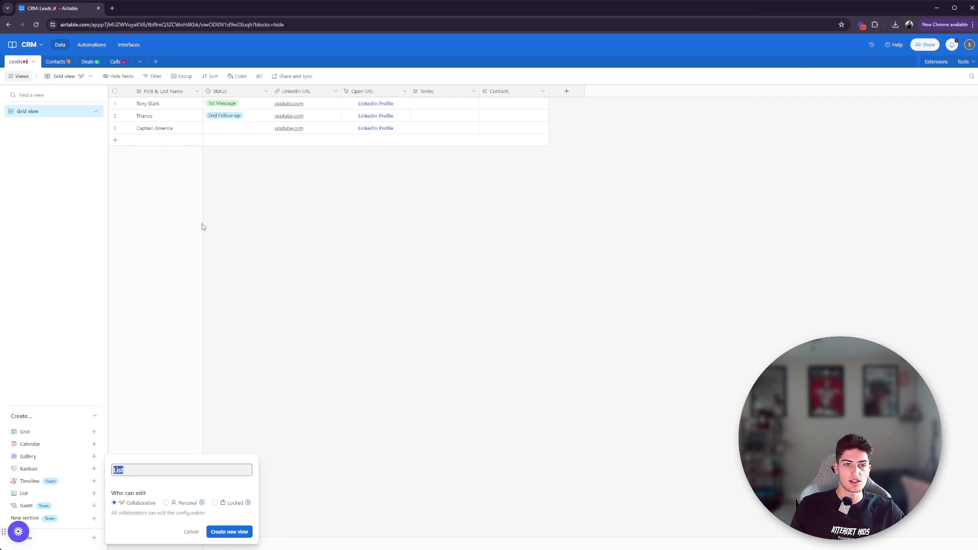
type("1st Message O")
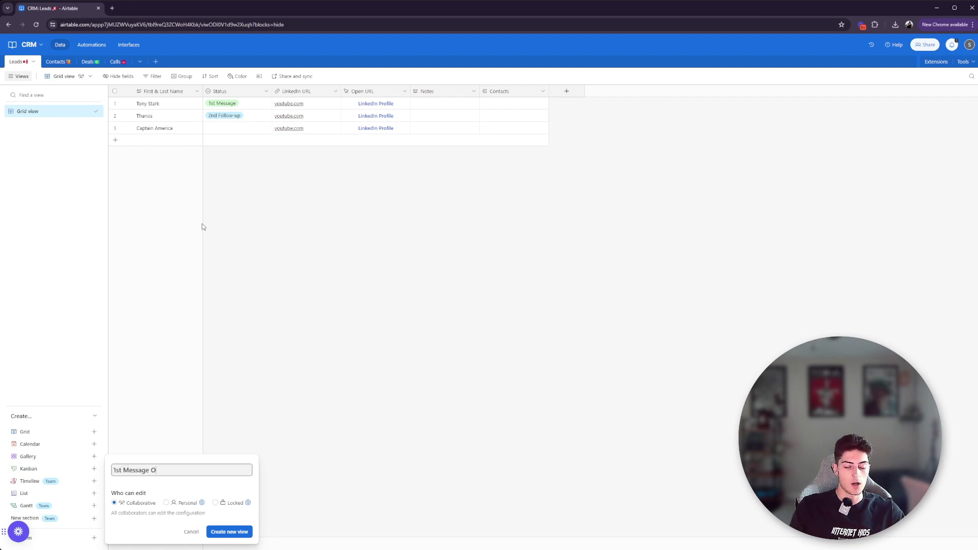
type("nly")
left_click(236, 533)
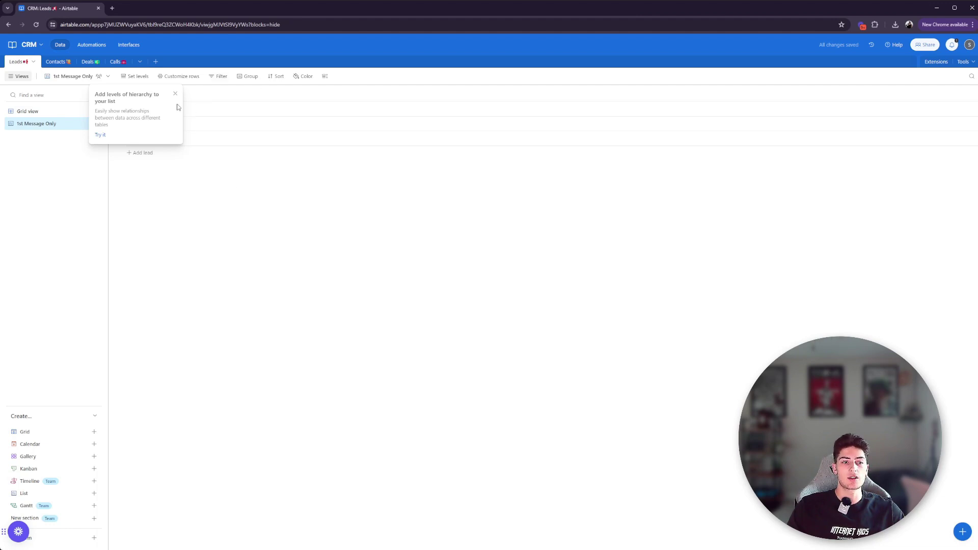
left_click(174, 96)
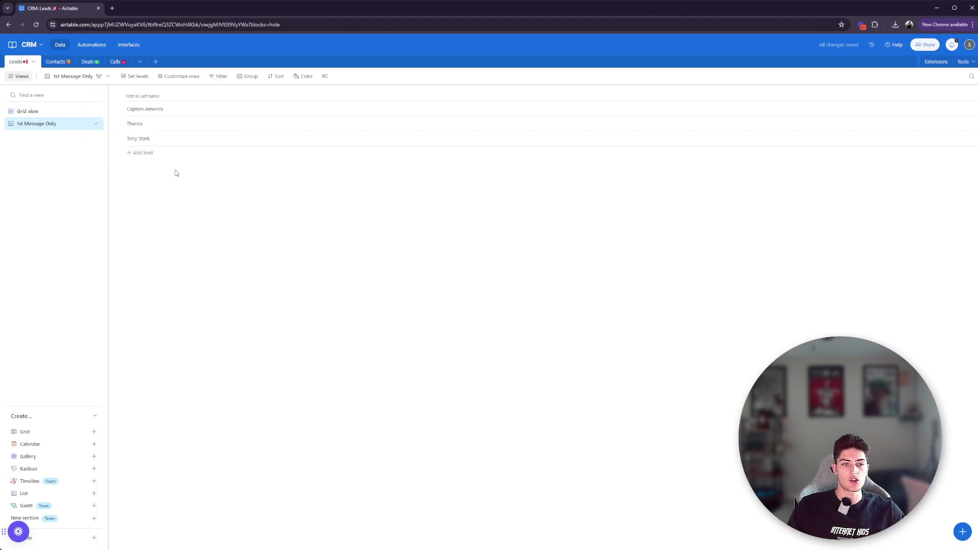
Step: Make each row show the Status, LinkedIn URL and Notes fields
left_click(191, 76)
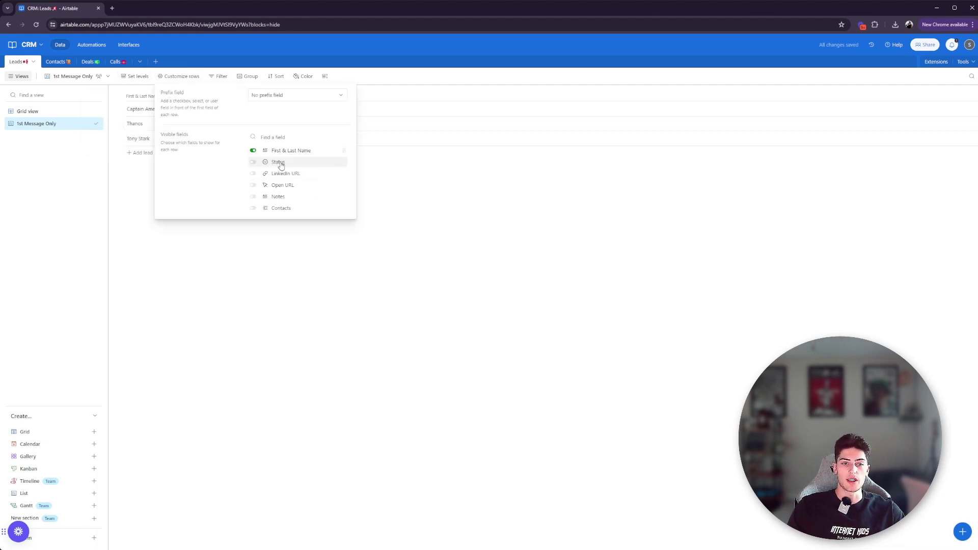
left_click(254, 163)
left_click(253, 174)
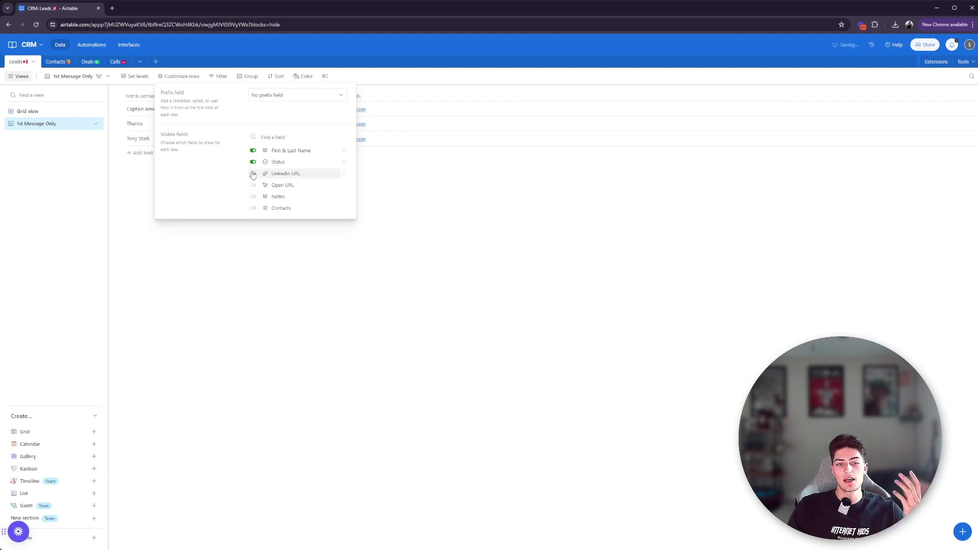
left_click(253, 196)
left_click(284, 306)
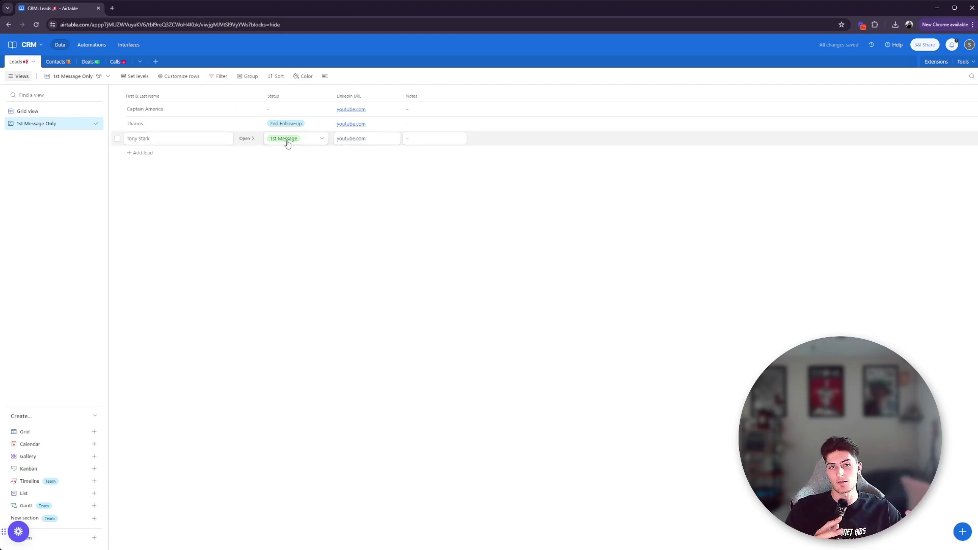
Step: Filter the view to Status is 1st Message
left_click(219, 76)
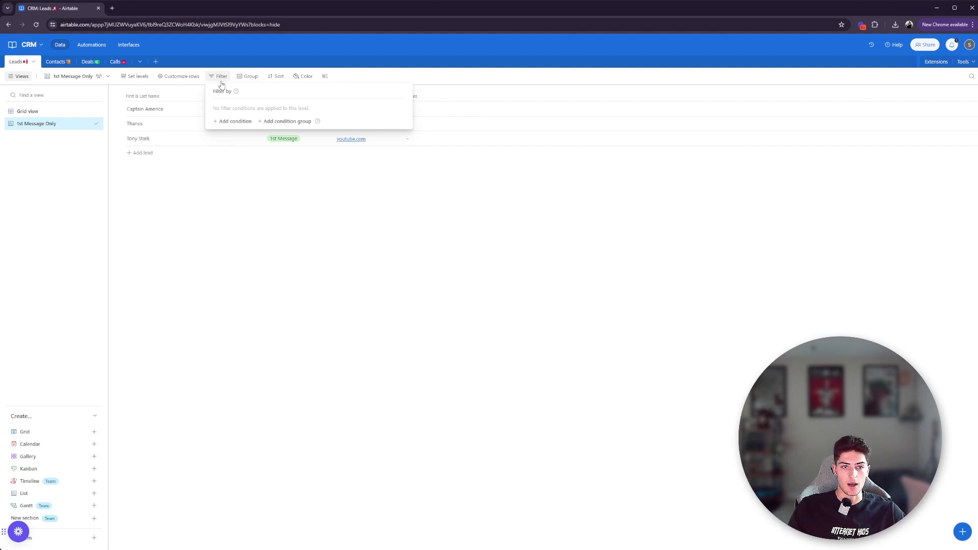
left_click(249, 121)
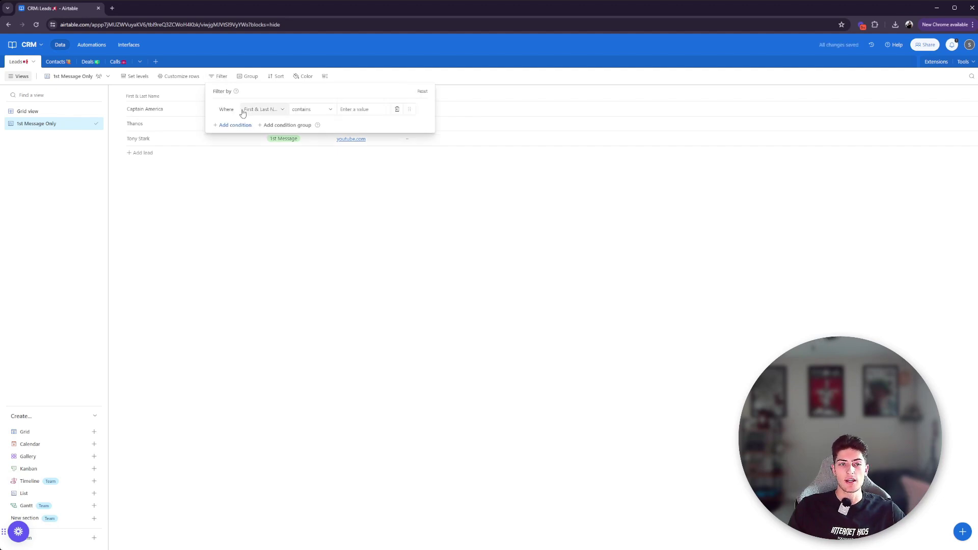
left_click(256, 110)
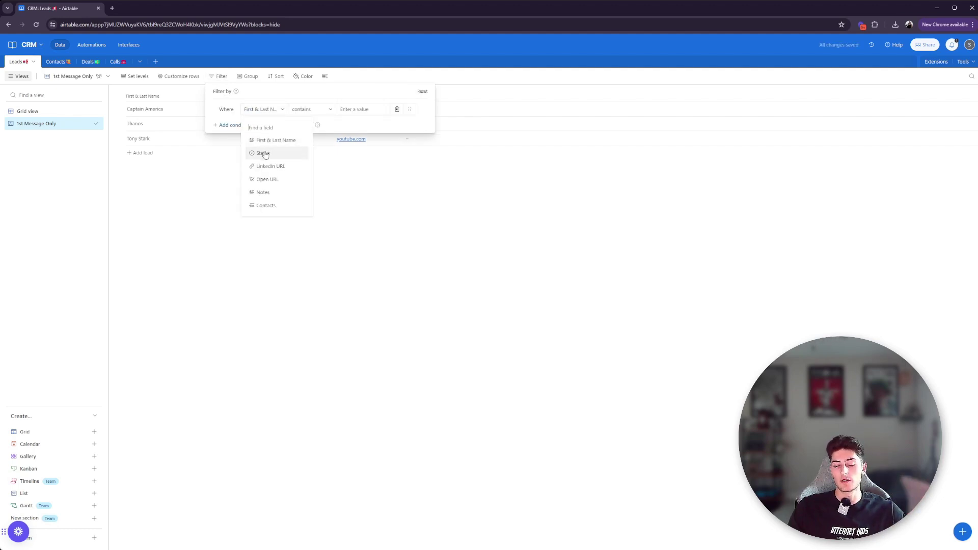
left_click(265, 154)
left_click(341, 112)
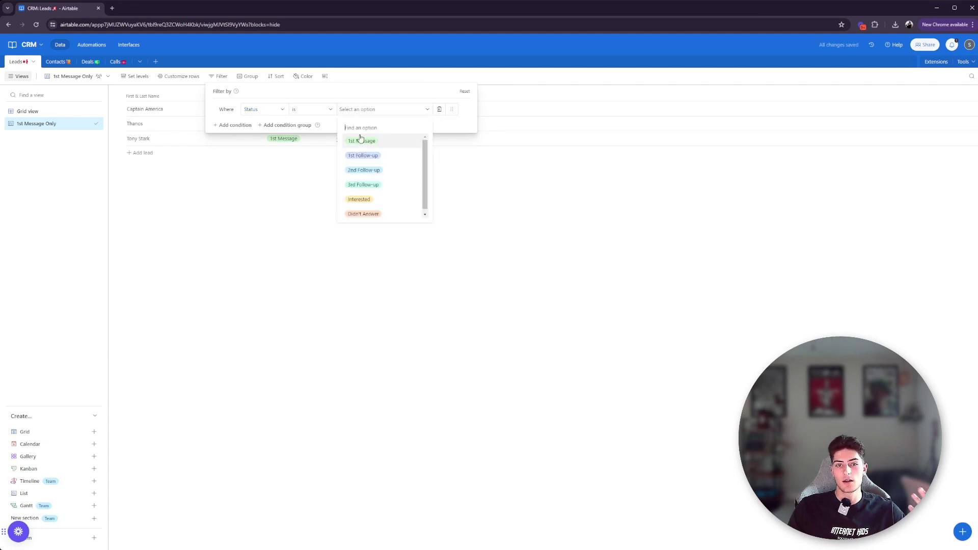
left_click(359, 145)
left_click(346, 175)
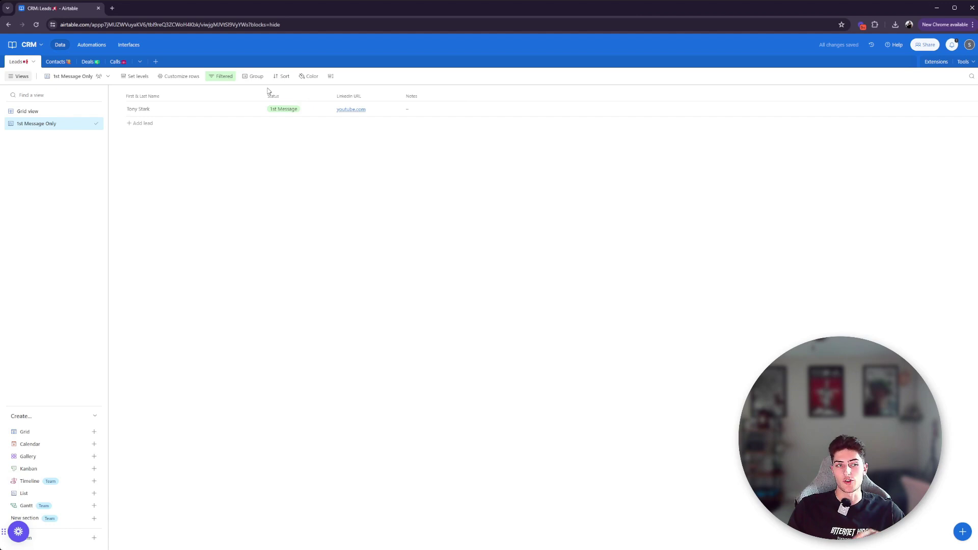
Step: Delete the 1st Message Only view and start a new field on the Leads grid
right_click(38, 126)
left_click(146, 177)
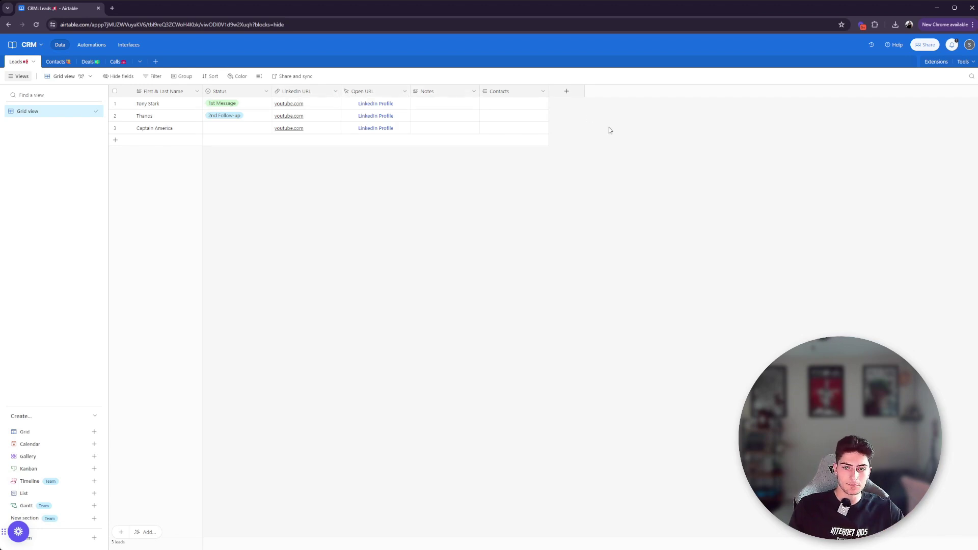
left_click(566, 94)
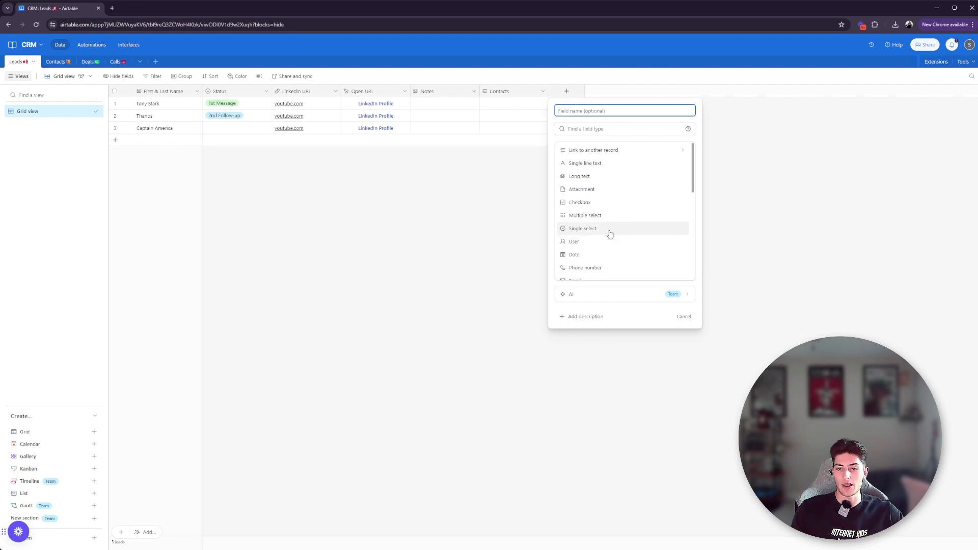
Step: Look through the available field types, then cancel without adding a field
scroll(581, 214, "down", 1)
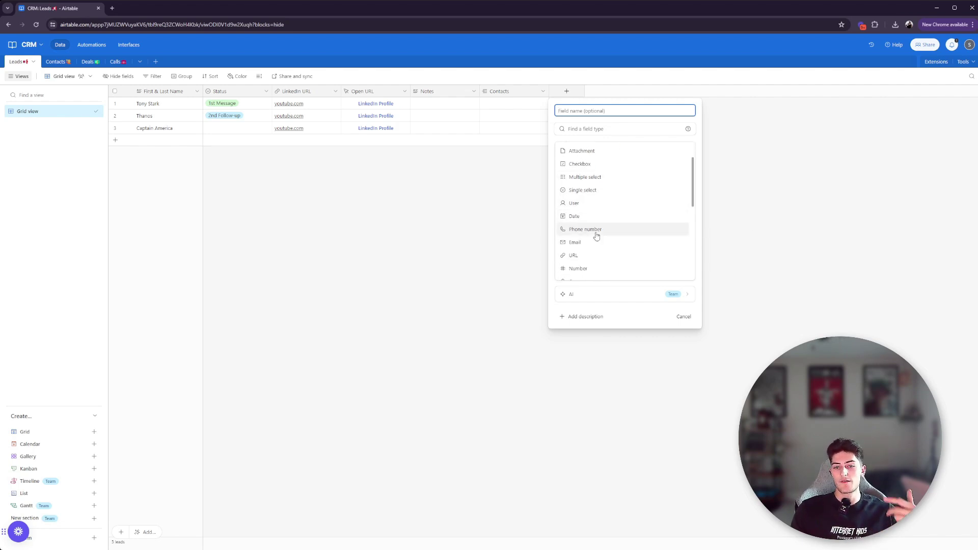
scroll(591, 229, "down", 1)
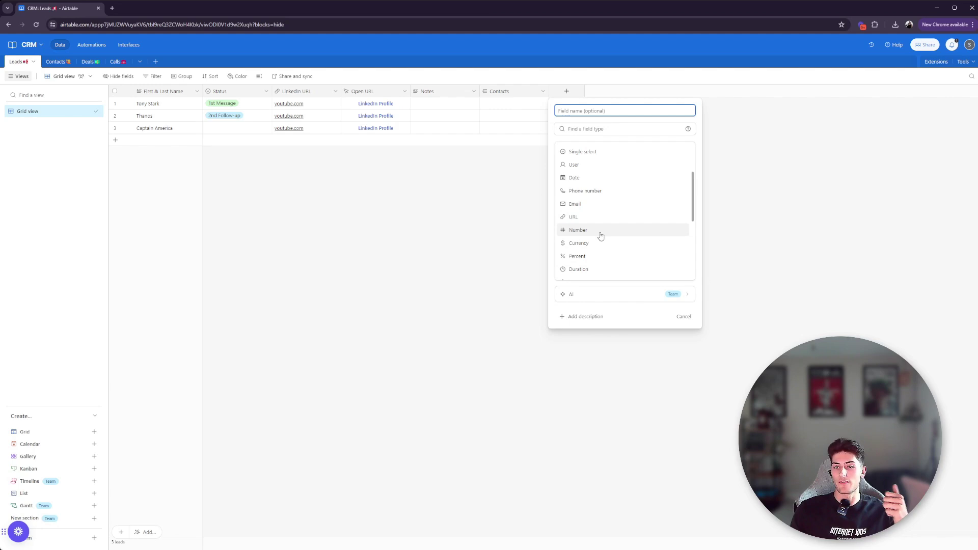
mouse_move(601, 234)
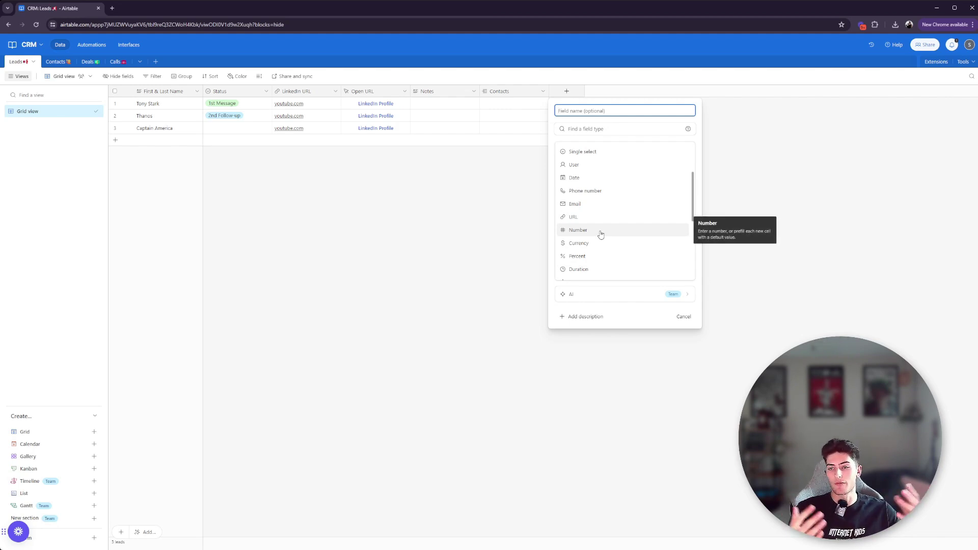
scroll(598, 233, "down", 3)
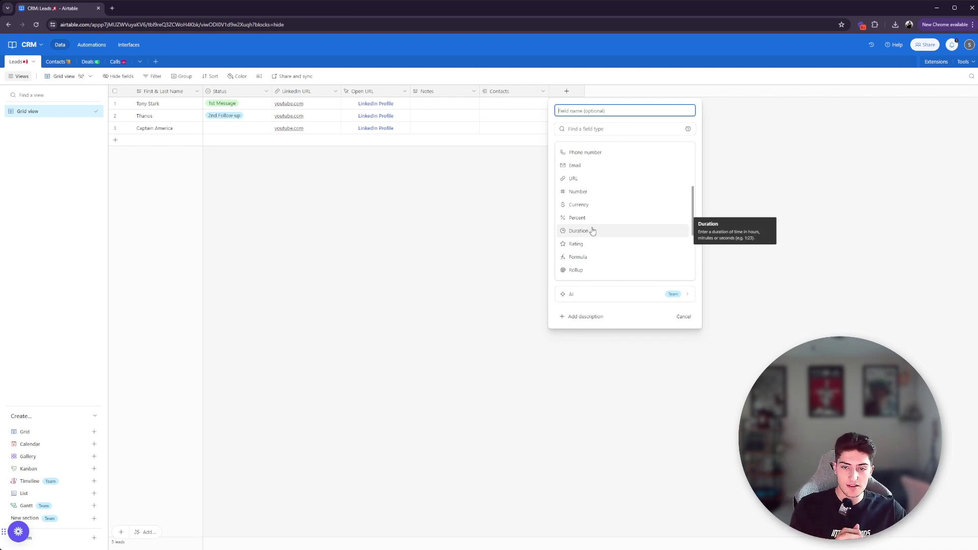
scroll(593, 234, "down", 3)
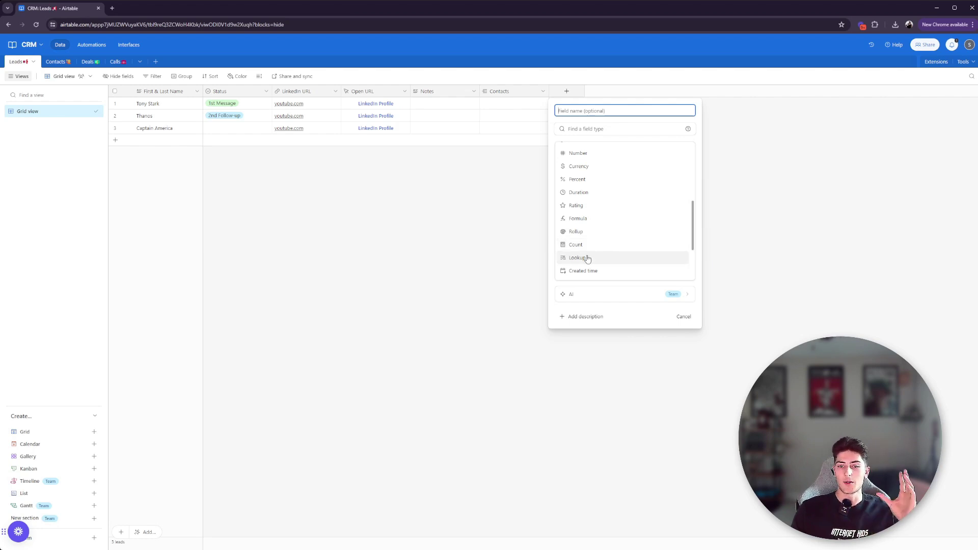
scroll(603, 265, "down", 2)
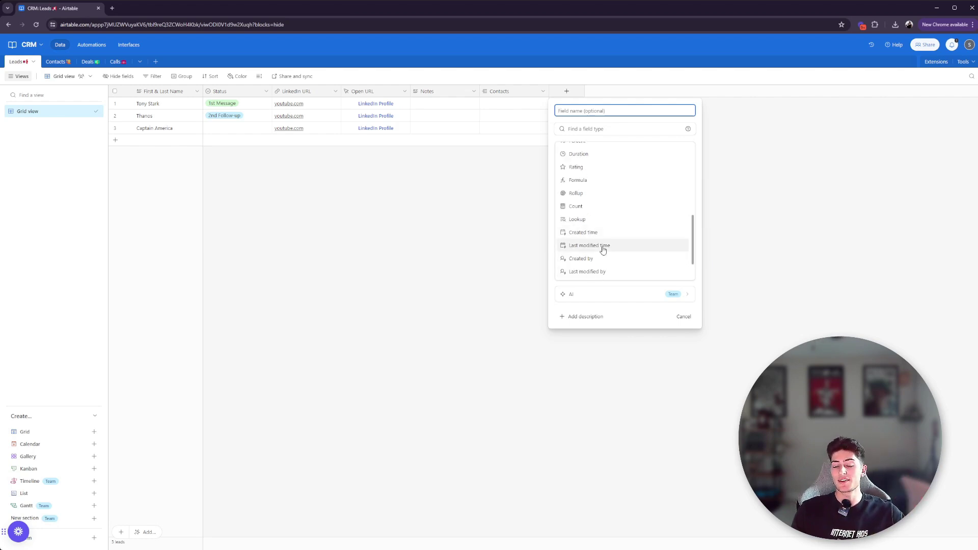
scroll(600, 248, "down", 3)
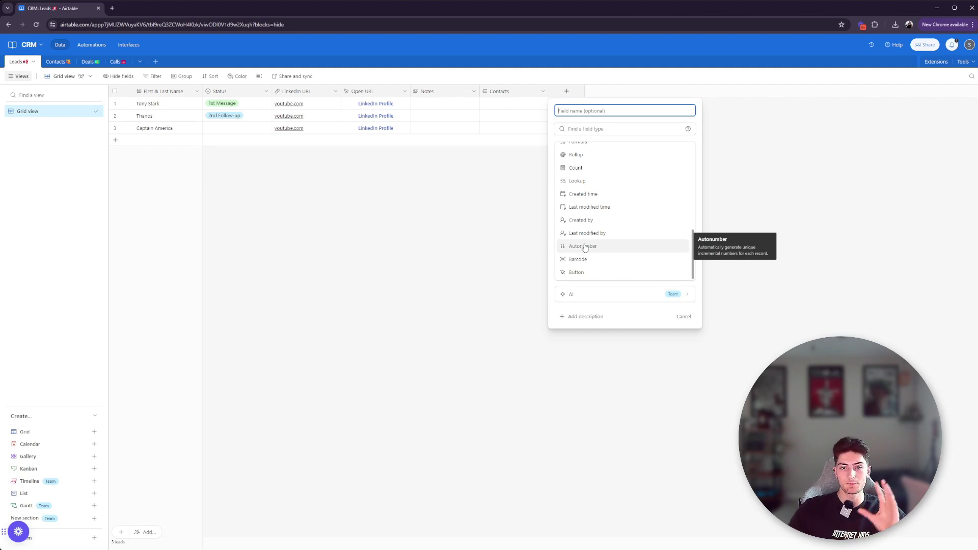
left_click(683, 316)
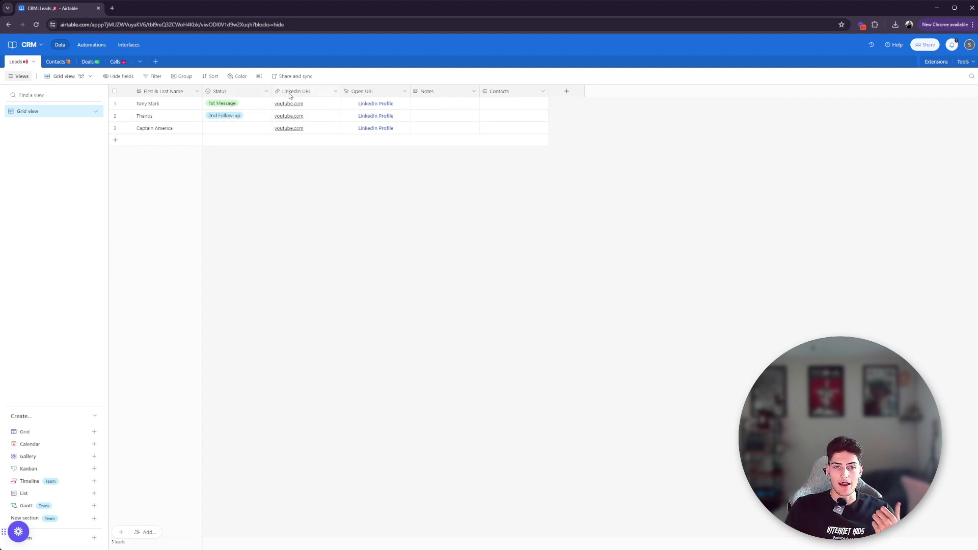
Step: Inspect the Open URL field's settings unchanged, then open row 1's LinkedIn Profile link
left_click(250, 94)
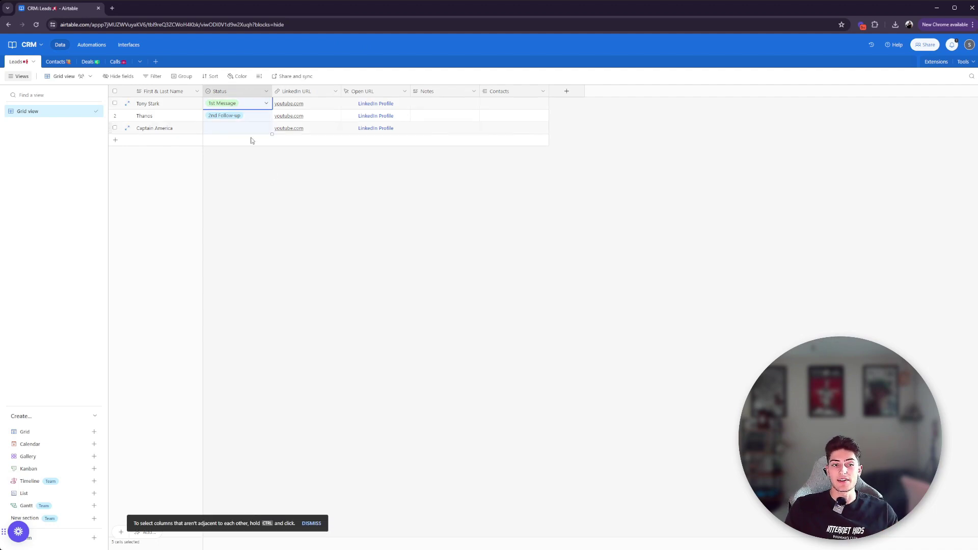
key("Escape")
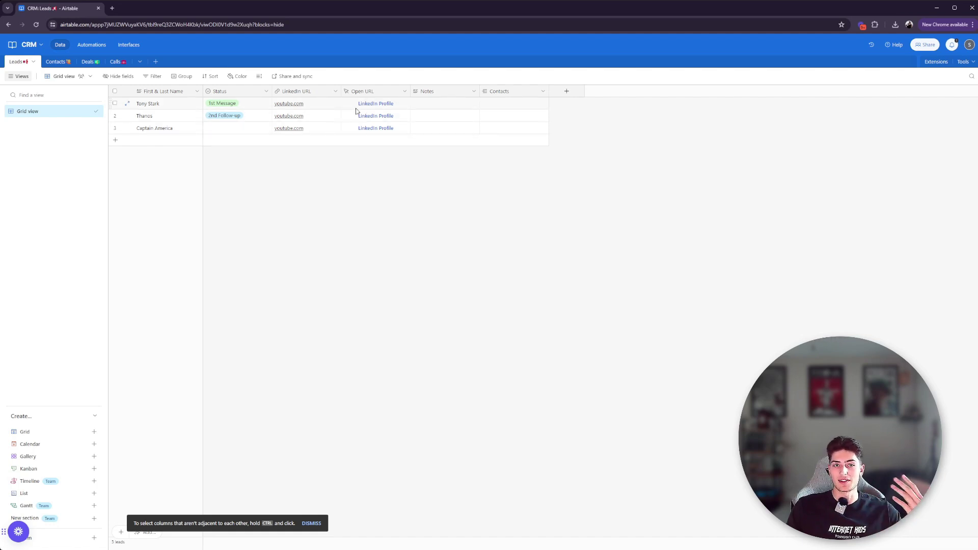
left_click(404, 91)
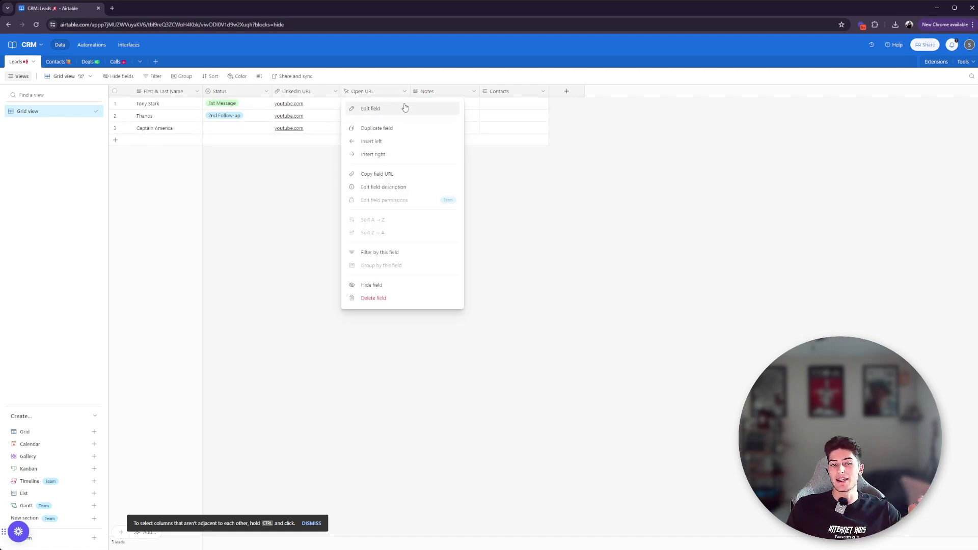
left_click(405, 108)
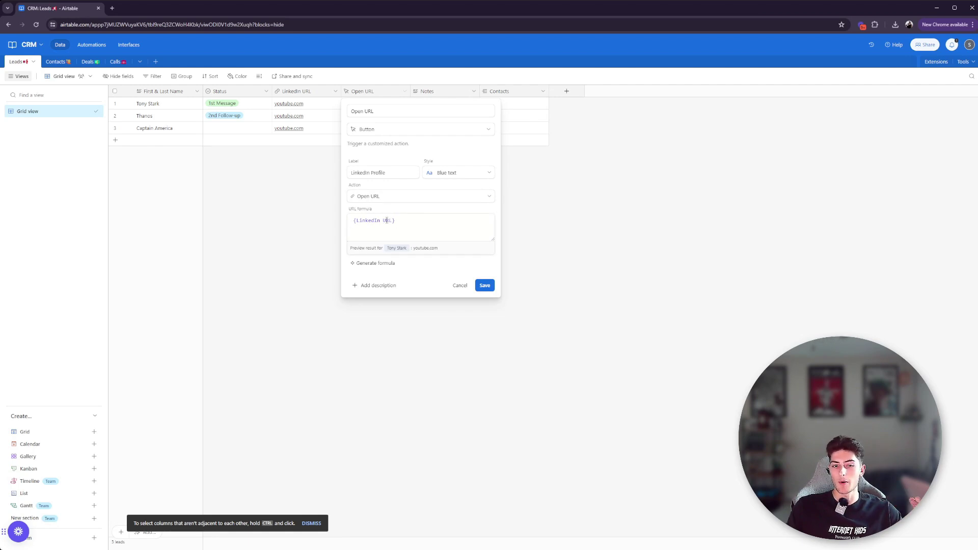
left_click(458, 285)
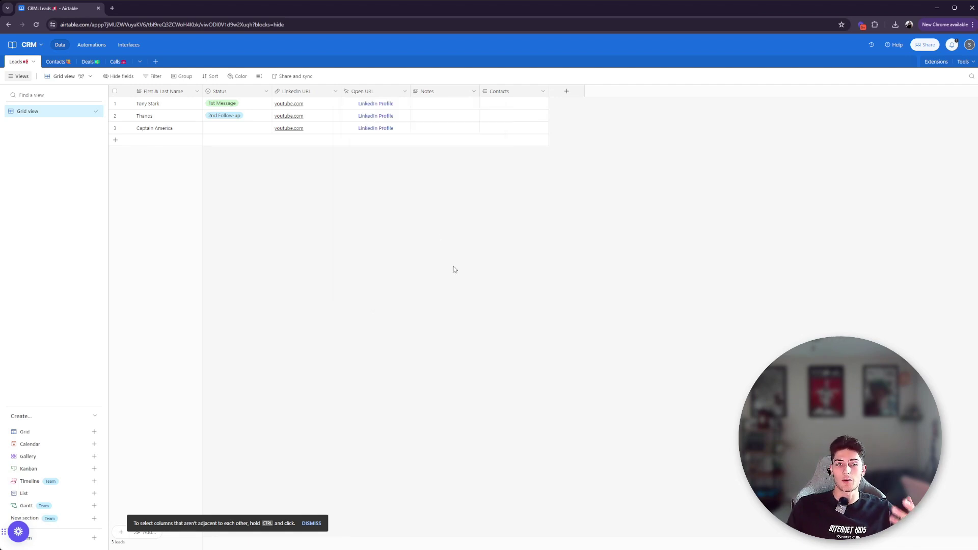
left_click(376, 105)
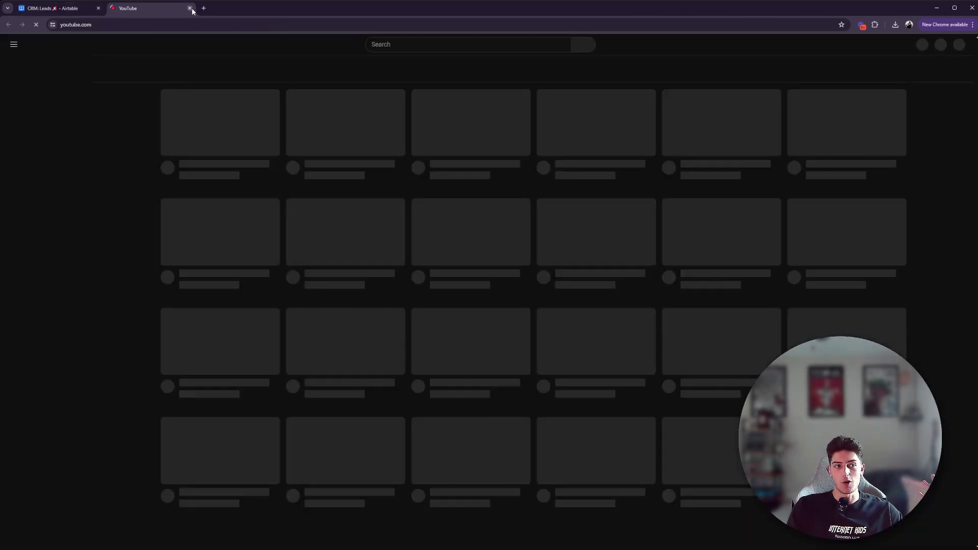
Step: Close the youtube.com tab to return to the Airtable Leads table
left_click(194, 8)
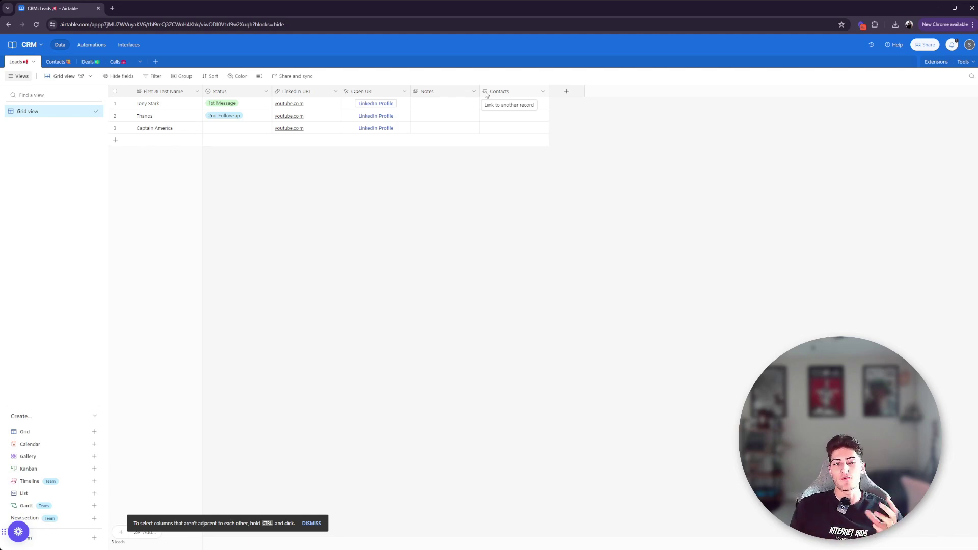
Step: On Contacts, check the Client List view's Status is Client filter, then return to Grid view
left_click(54, 62)
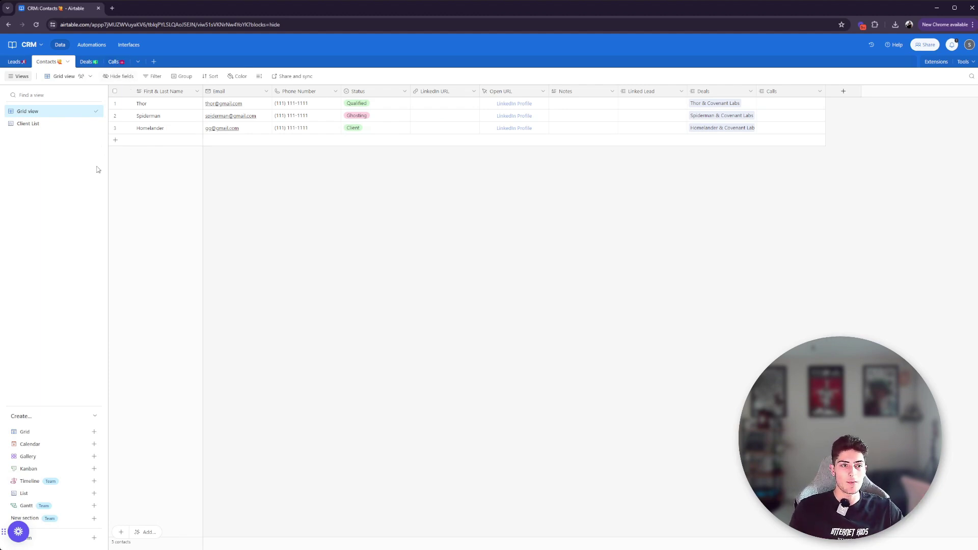
left_click(41, 128)
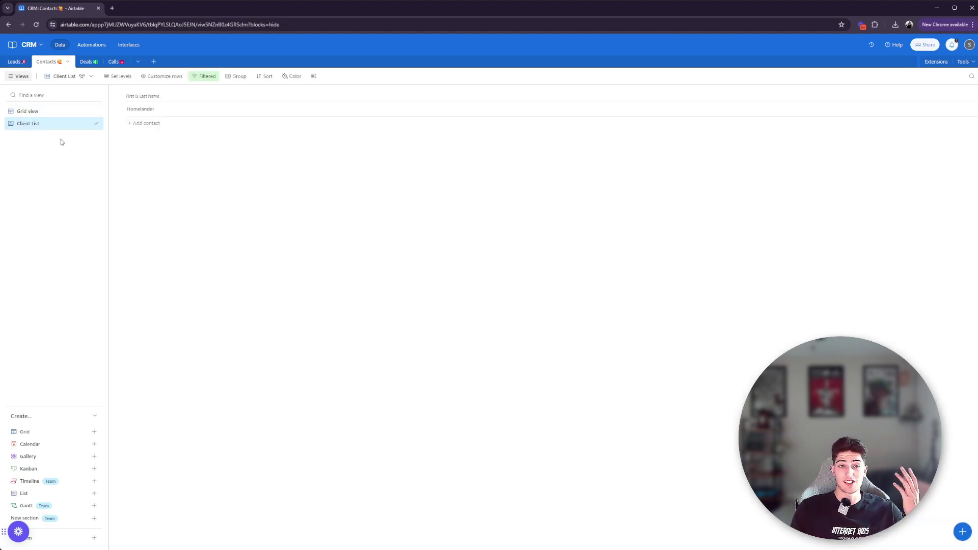
left_click(203, 82)
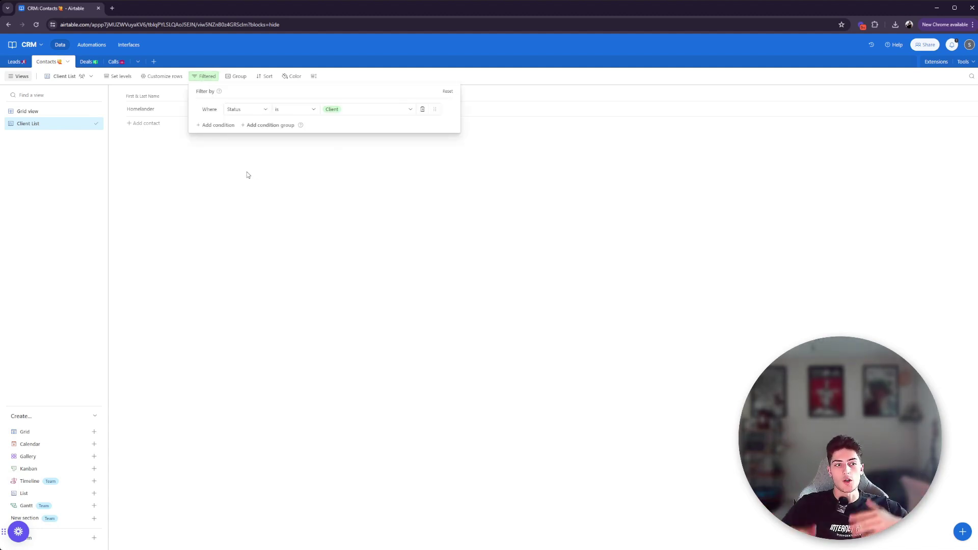
left_click(87, 111)
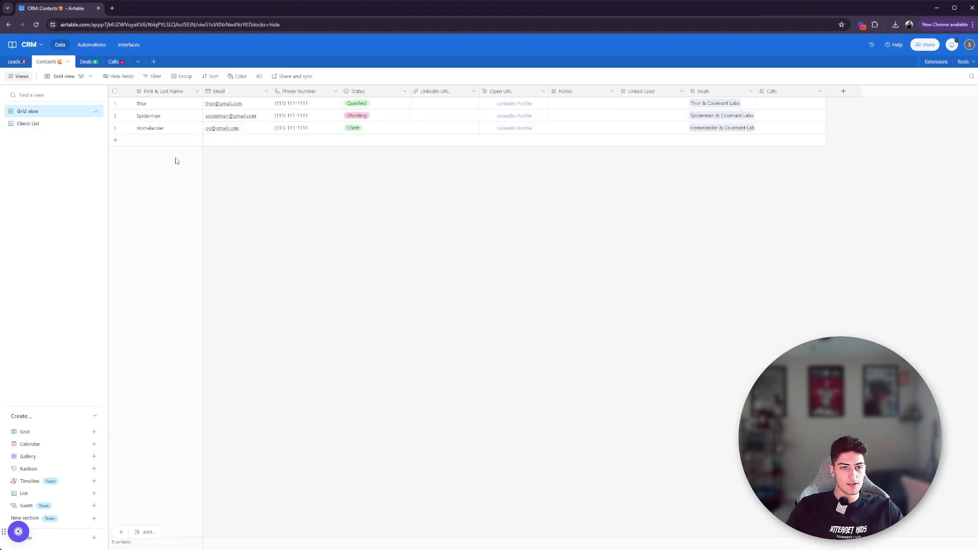
Step: On the Deals table, view the Deal Name field's formula without changing it
left_click(86, 61)
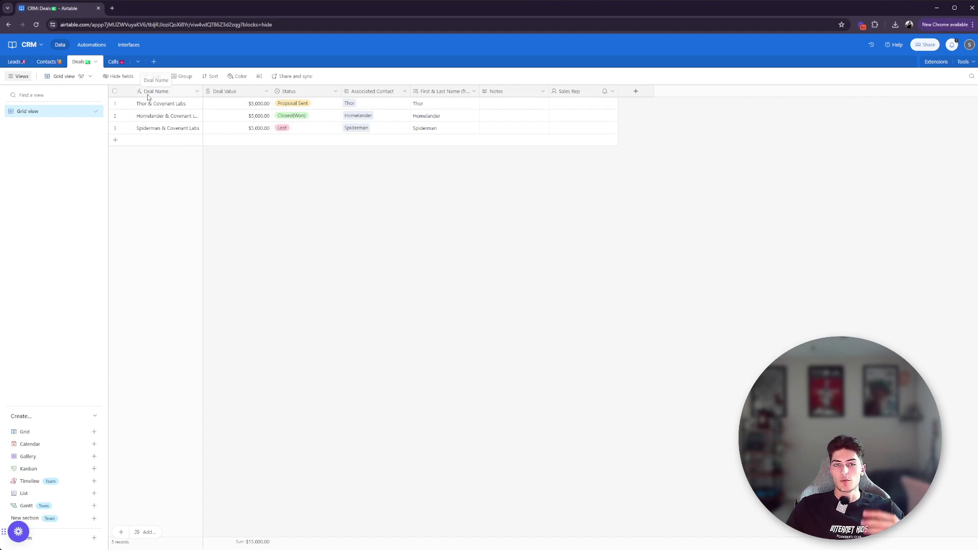
left_click(192, 93)
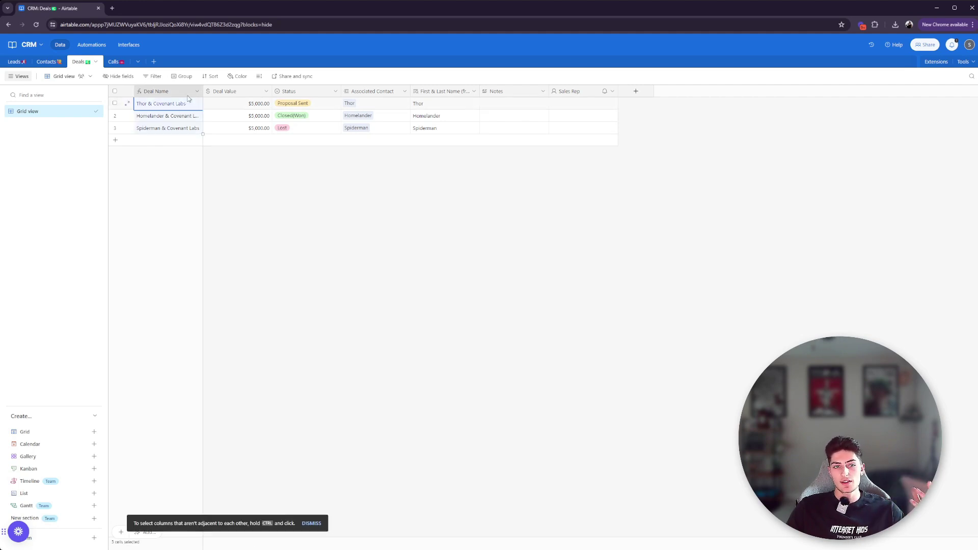
left_click(197, 92)
left_click(191, 108)
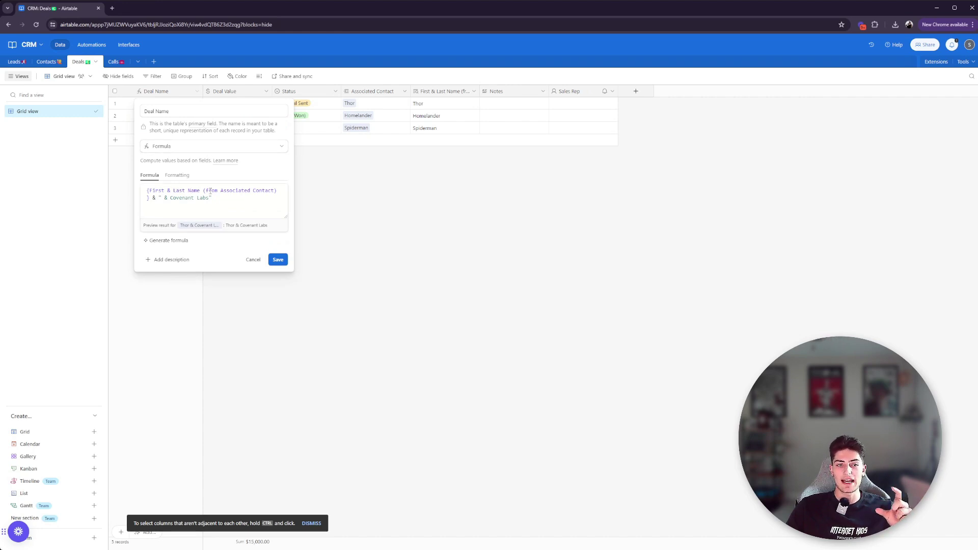
left_click(253, 260)
Step: Unlink Thor from the first deal's Associated Contact and link him back
left_click(366, 106)
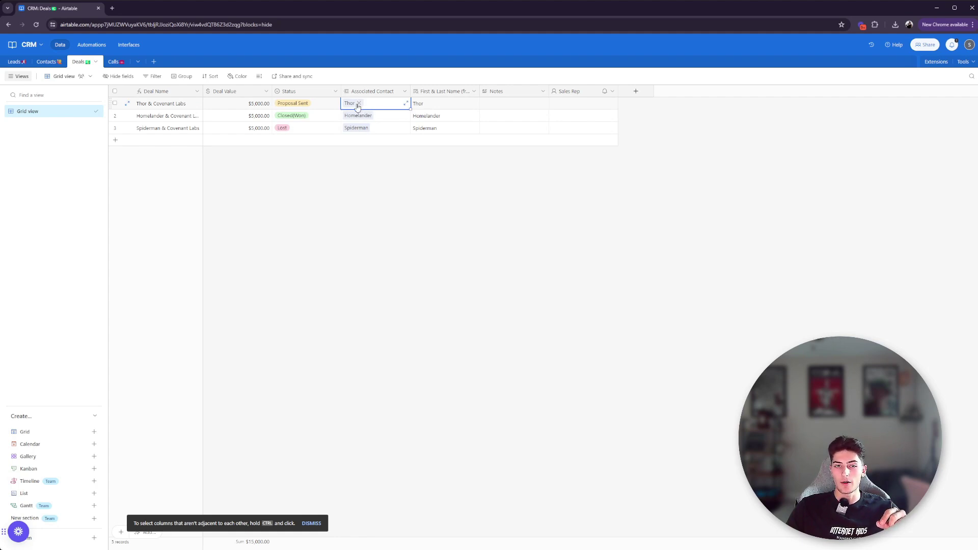
left_click(358, 104)
left_click(307, 218)
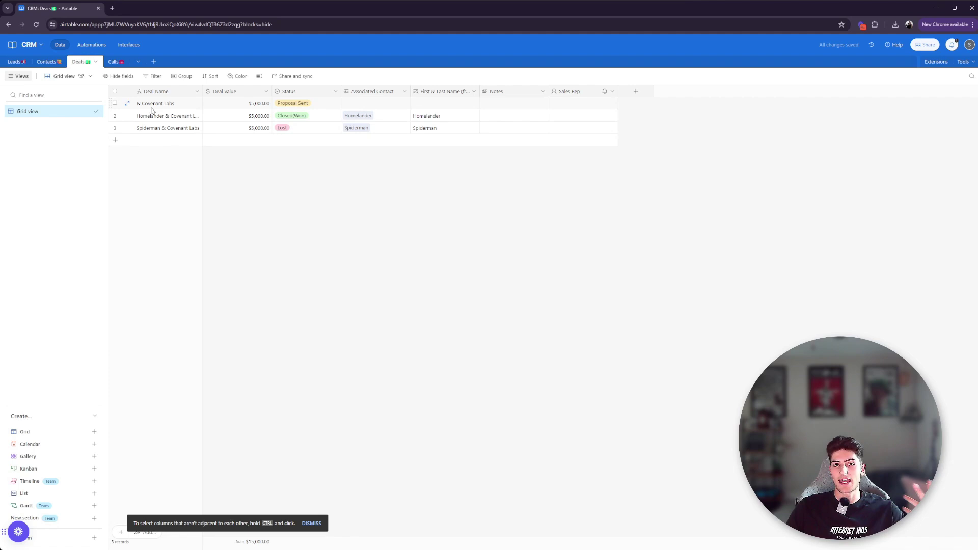
left_click(357, 104)
left_click(347, 103)
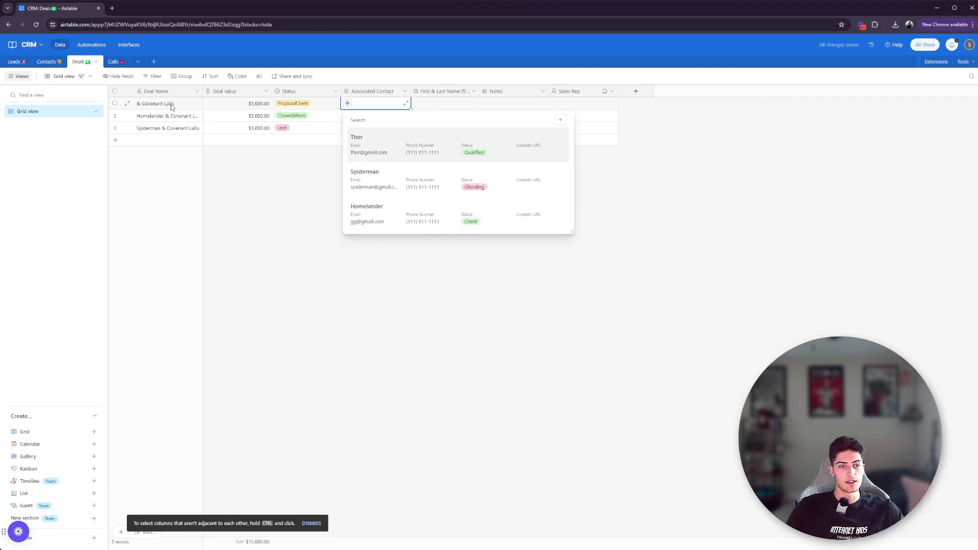
left_click(374, 153)
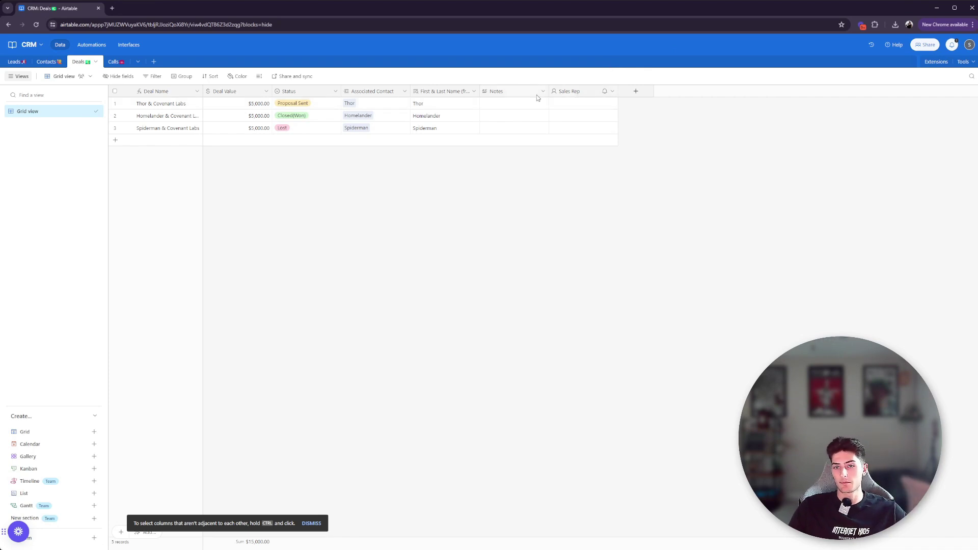
left_click(574, 105)
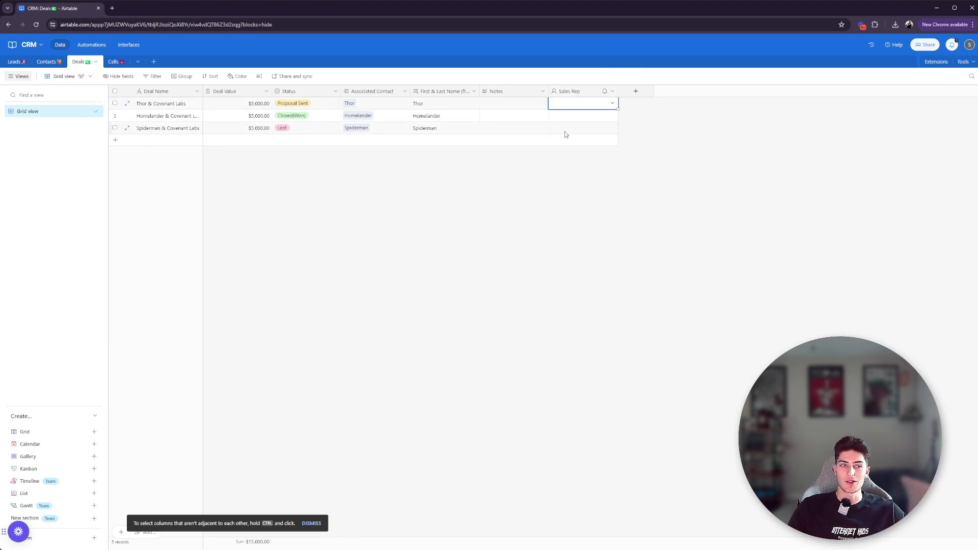
left_click(113, 62)
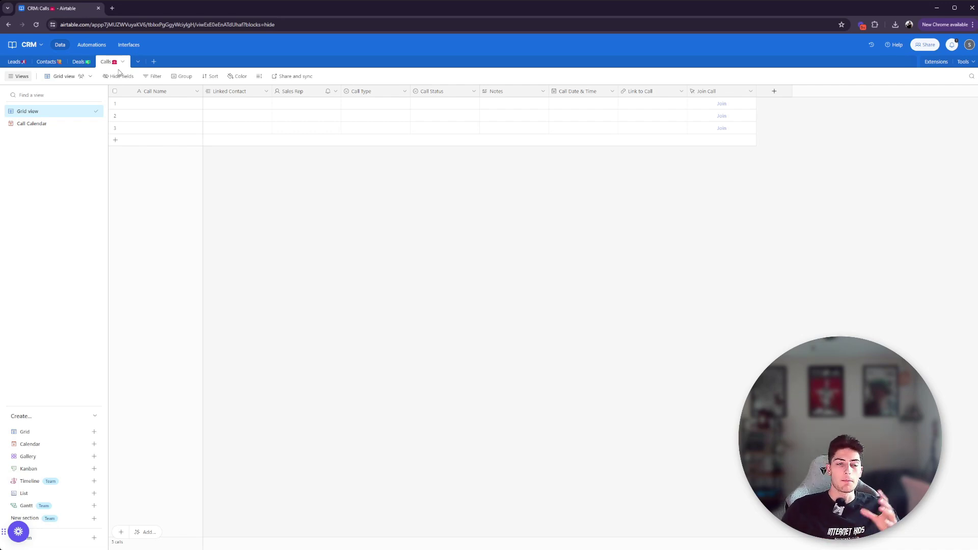
Step: Link the first call's Linked Contact cell to Thor
left_click(217, 104)
left_click(209, 104)
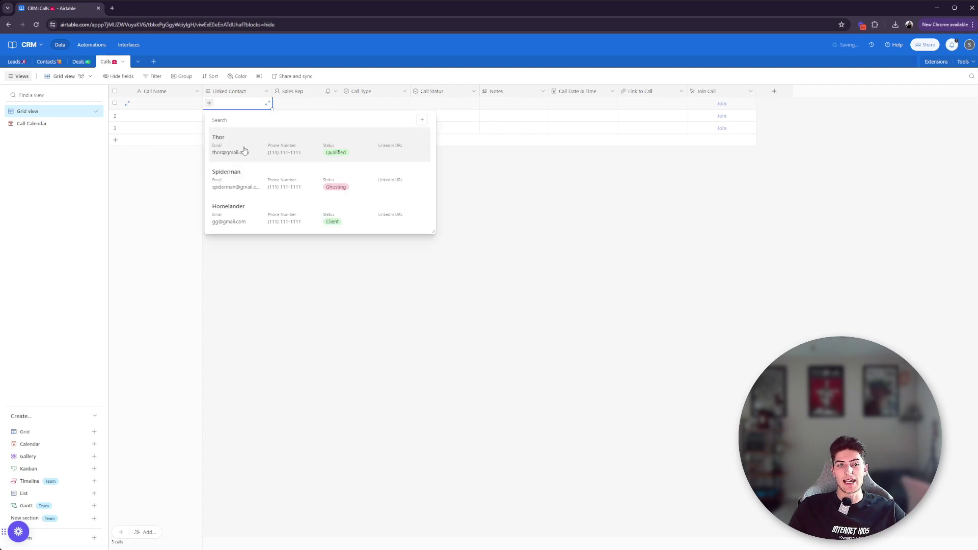
left_click(270, 152)
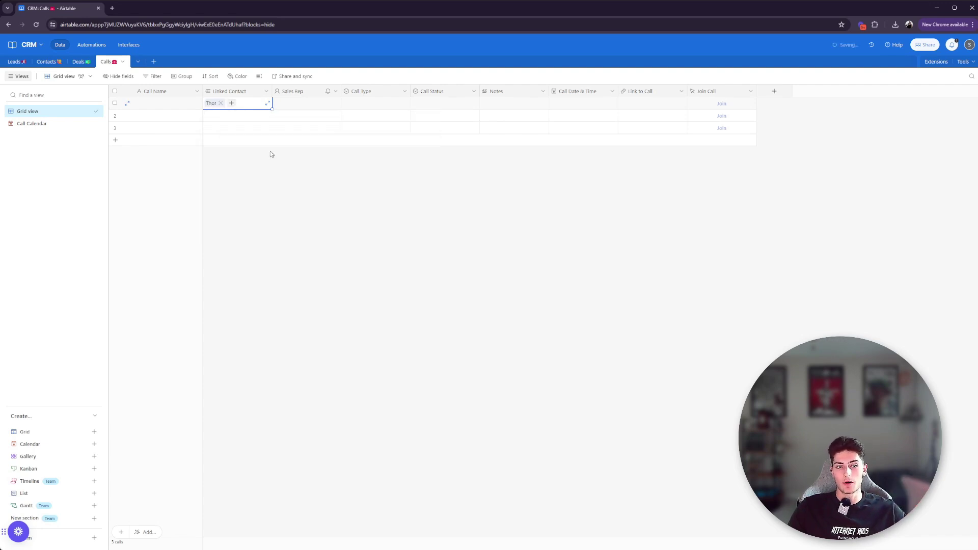
Step: Look over the first call's Call Type and Call Status options without choosing any
double_click(372, 103)
left_click(457, 105)
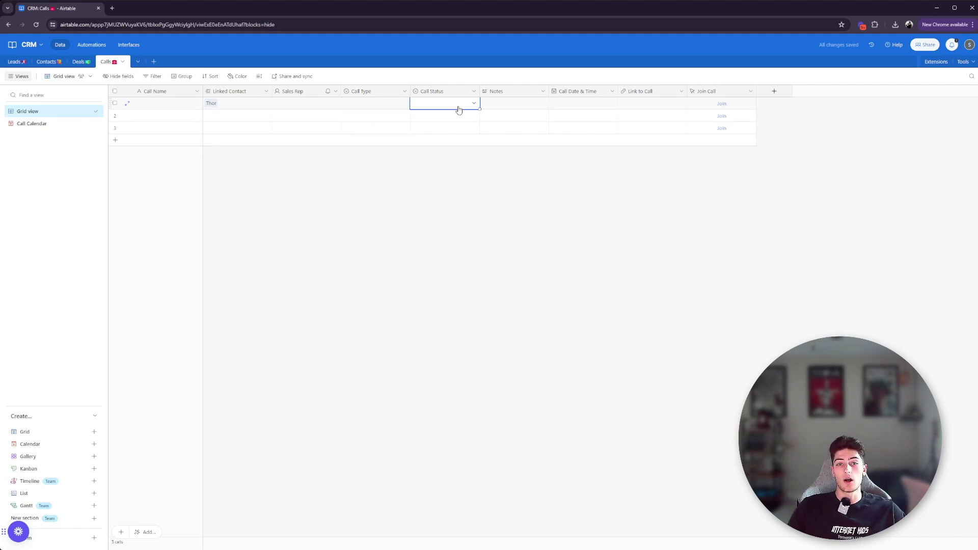
left_click(457, 105)
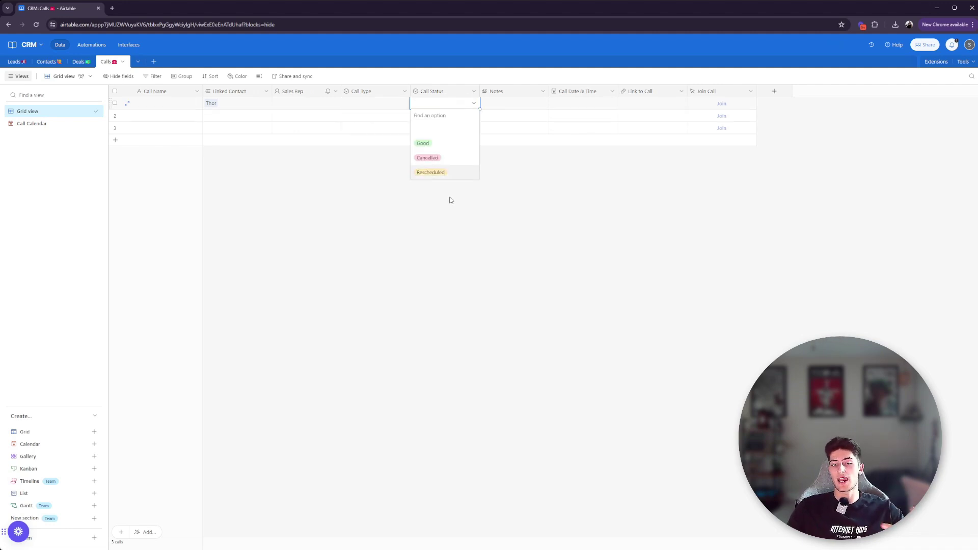
left_click(532, 176)
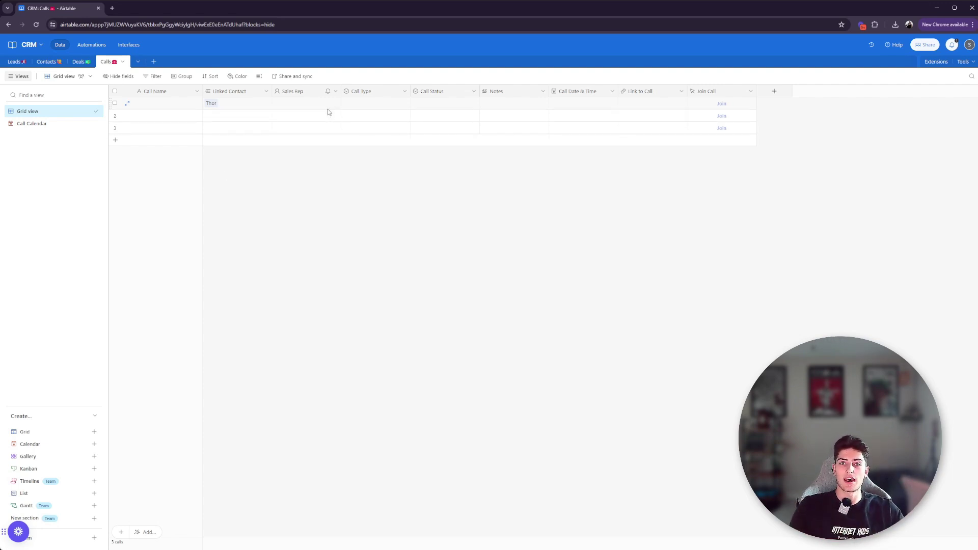
left_click(581, 104)
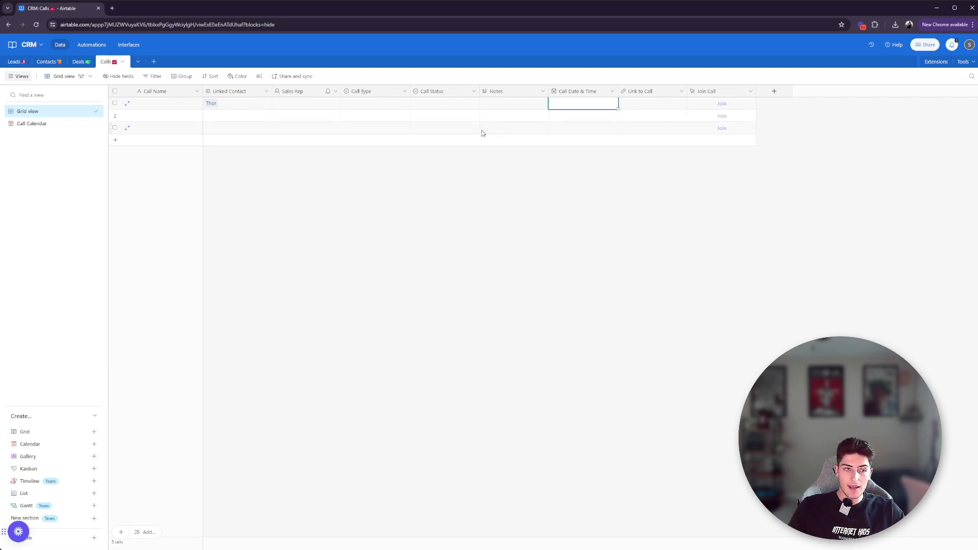
Step: Preview the Call Calendar view, then return to the Calls Grid view
left_click(86, 124)
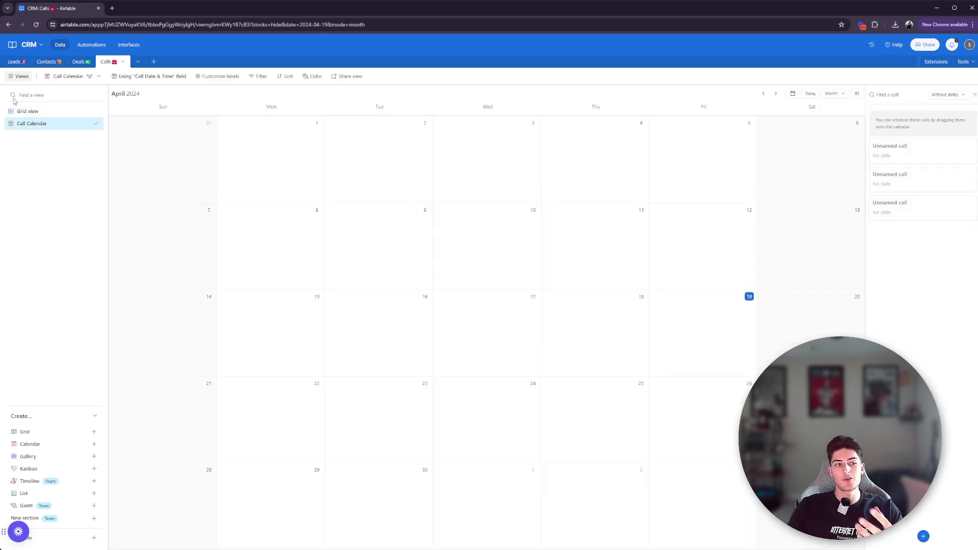
left_click(48, 112)
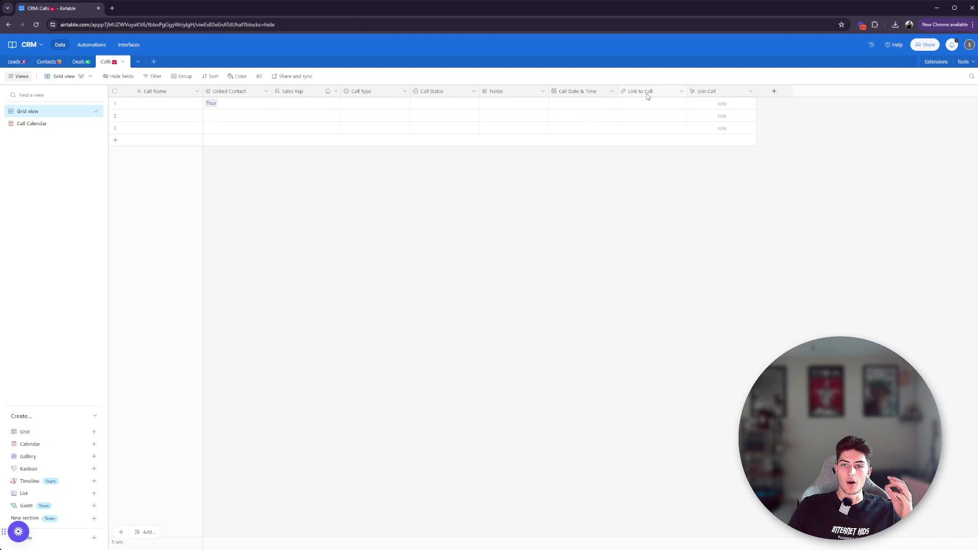
left_click(644, 104)
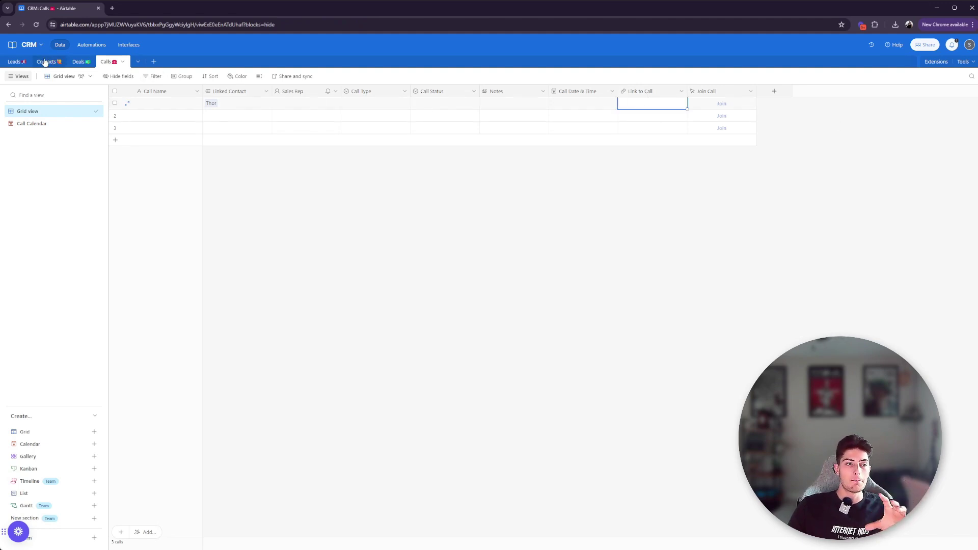
Step: Review the automation's record-updated trigger, watched fields, If Status is Interested condition and Create record action for Contacts
left_click(102, 47)
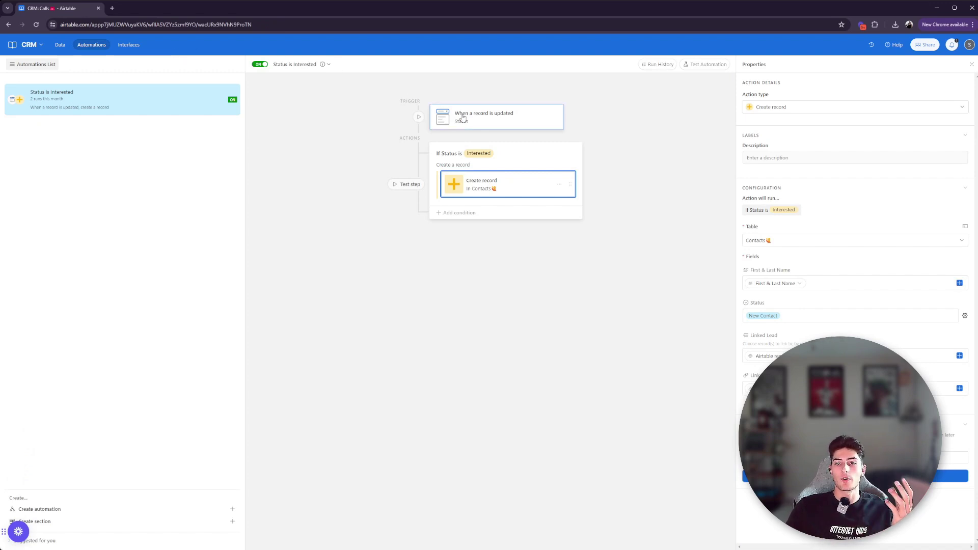
left_click(479, 123)
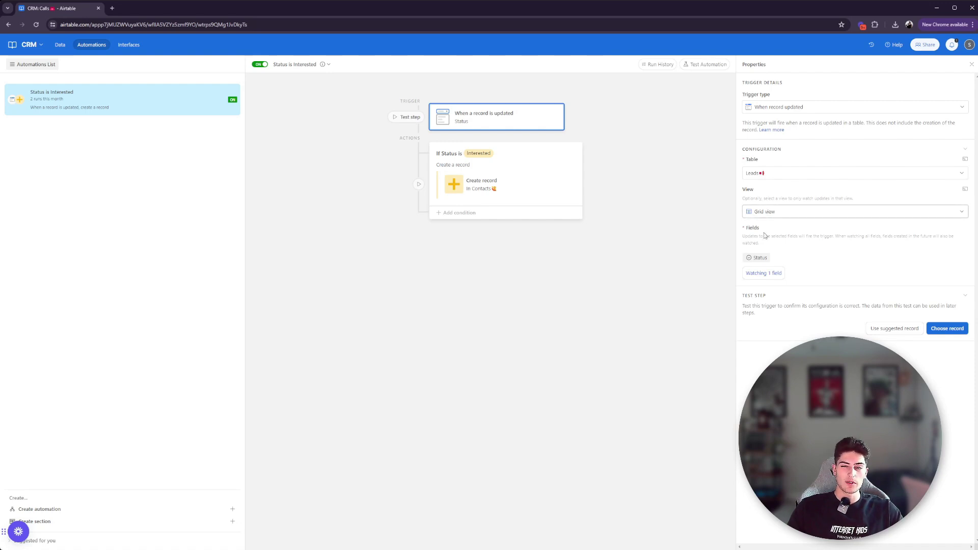
left_click(764, 273)
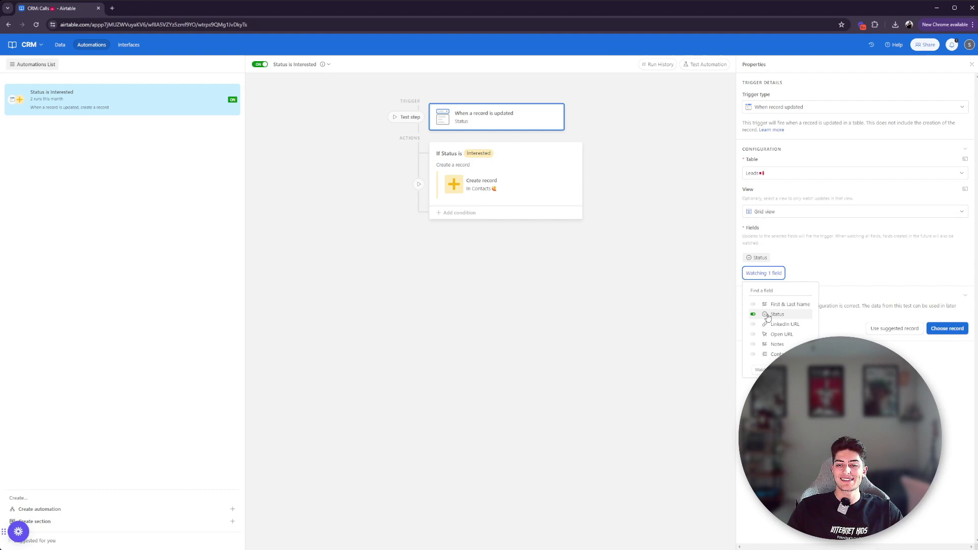
left_click(827, 252)
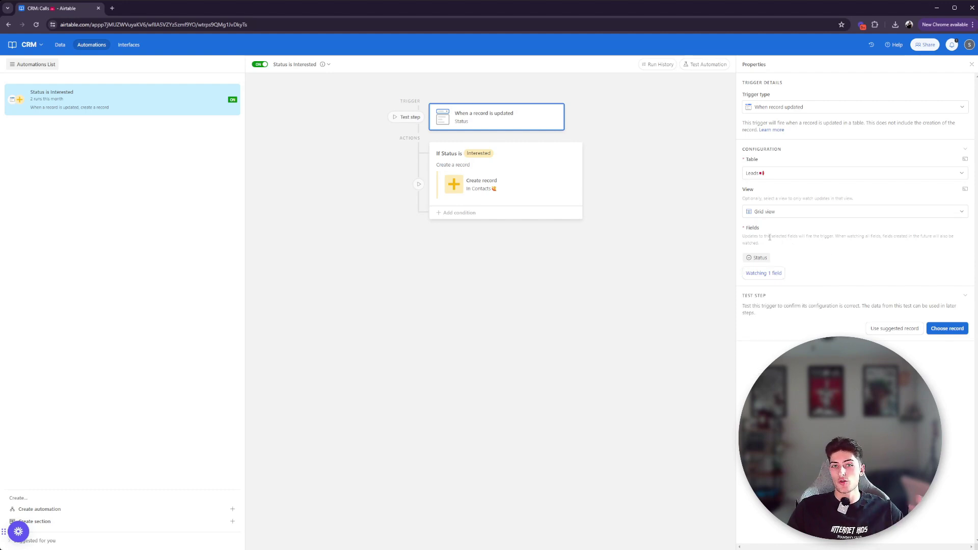
left_click(503, 159)
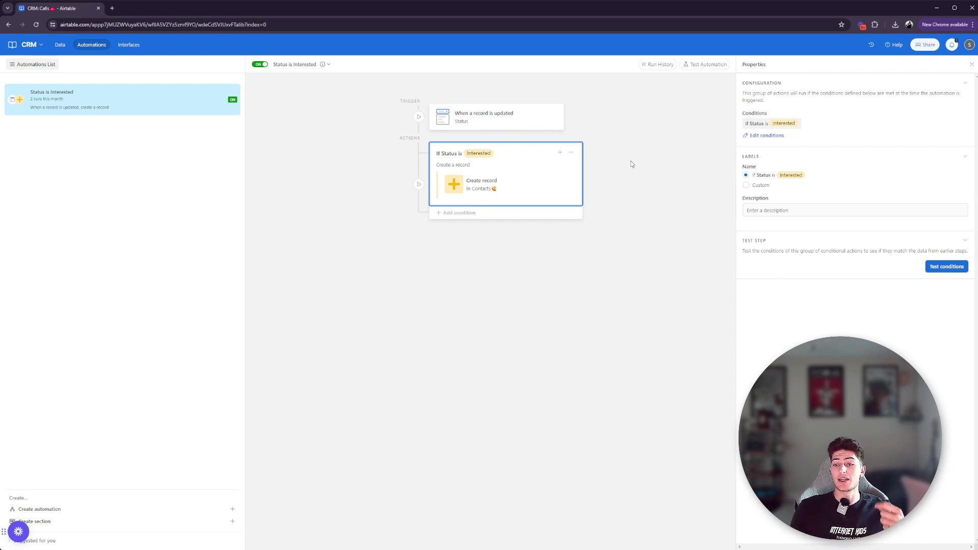
left_click(518, 180)
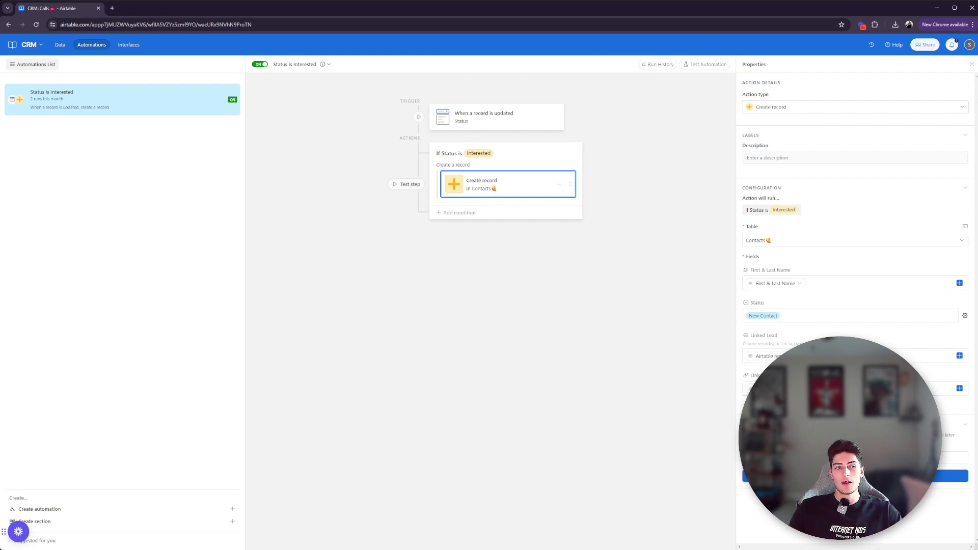
Step: Give lead 4 the name 'we' and the LinkedIn URL linkedin.com
left_click(60, 45)
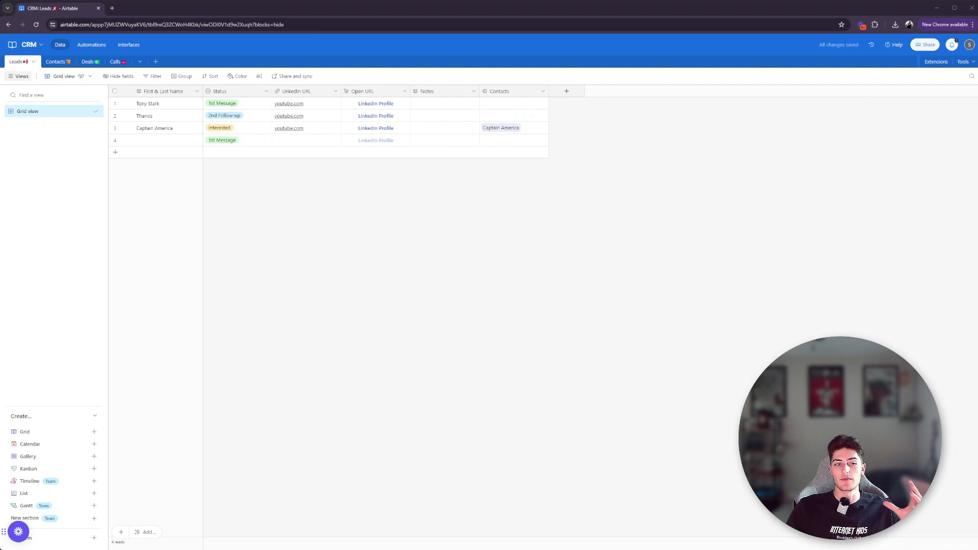
left_click(151, 141)
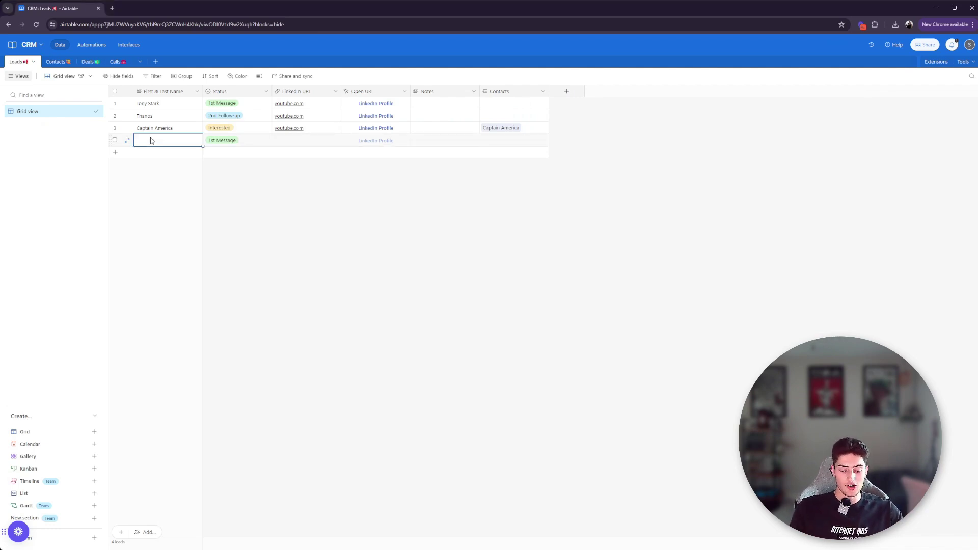
type("weirwheiorjwe")
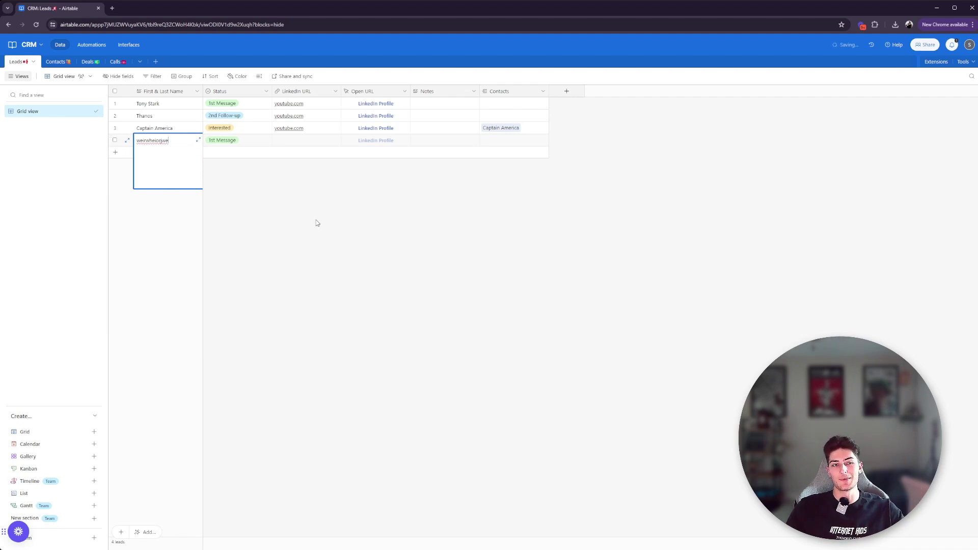
left_click(318, 222)
left_click(289, 143)
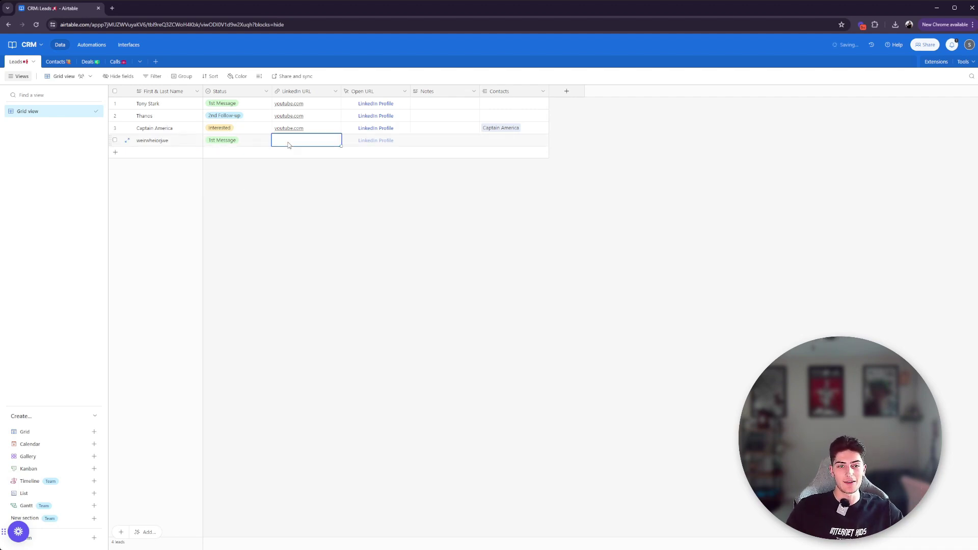
left_click(288, 142)
type("linkedin.com")
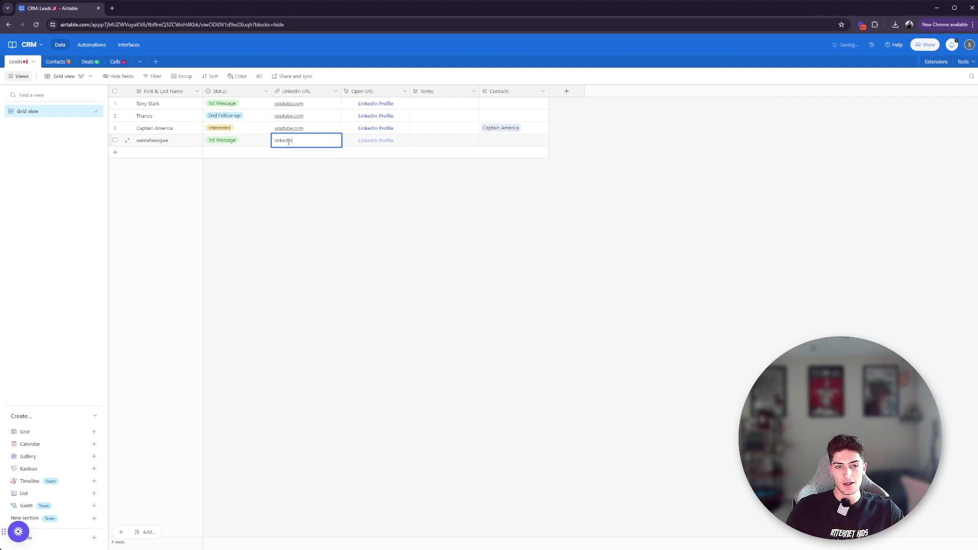
left_click(352, 290)
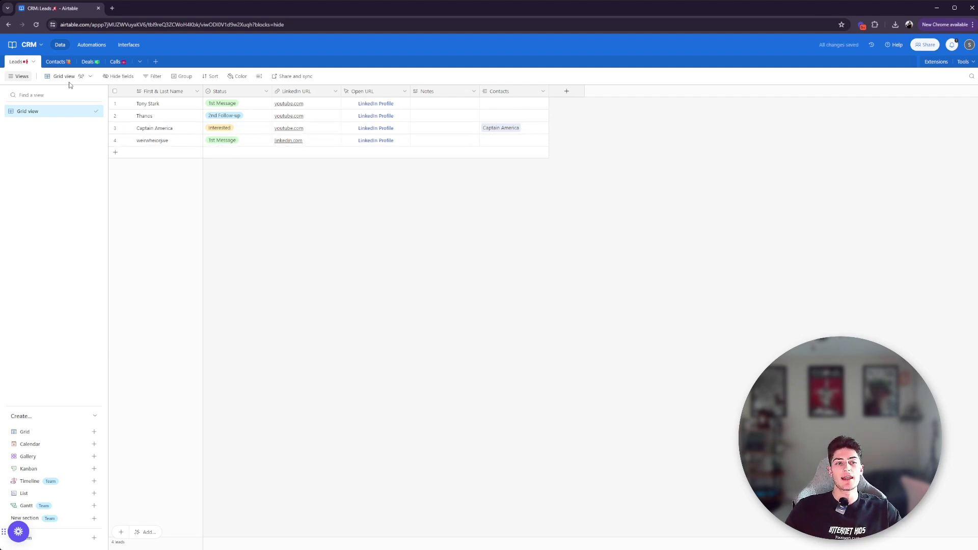
Step: Set lead 4's Status to Interested and check the new record in Contacts
left_click(244, 144)
left_click(245, 147)
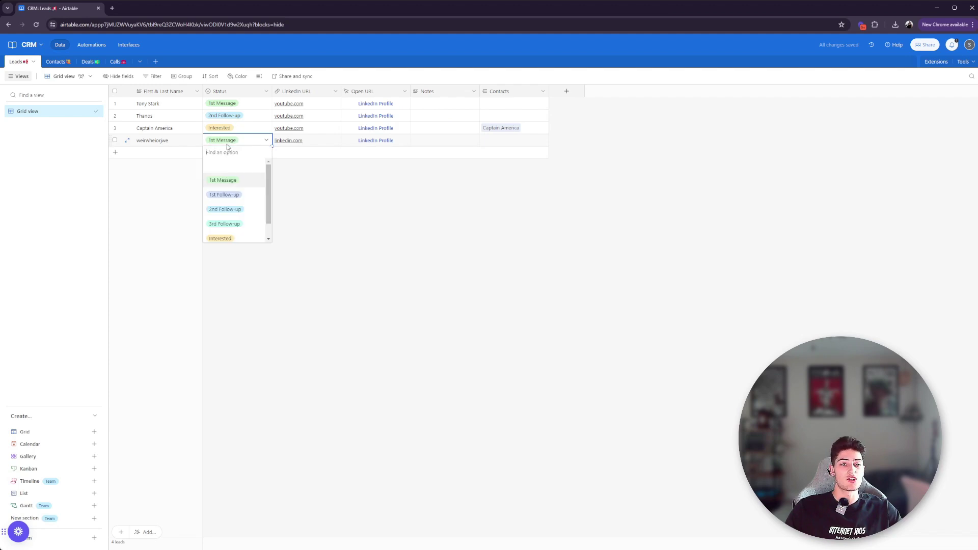
left_click(235, 241)
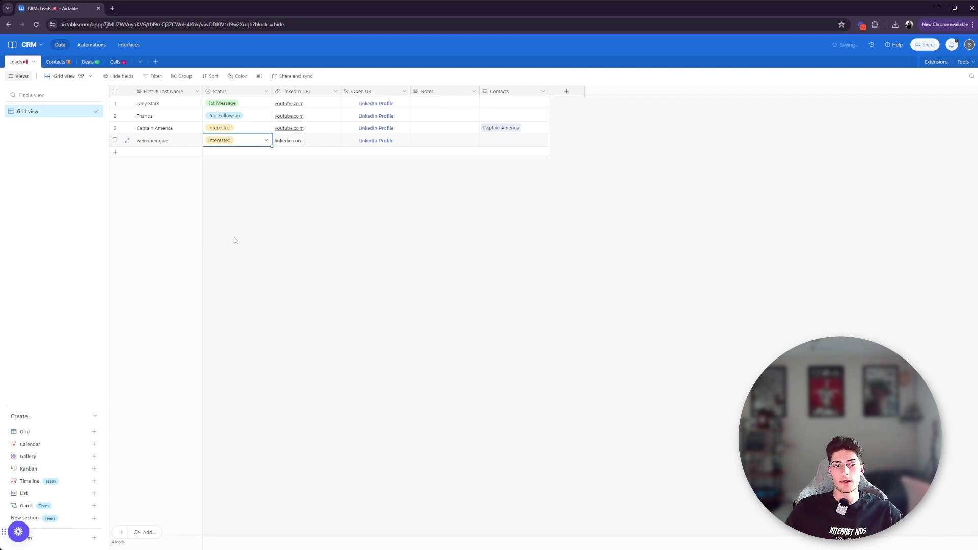
left_click(56, 62)
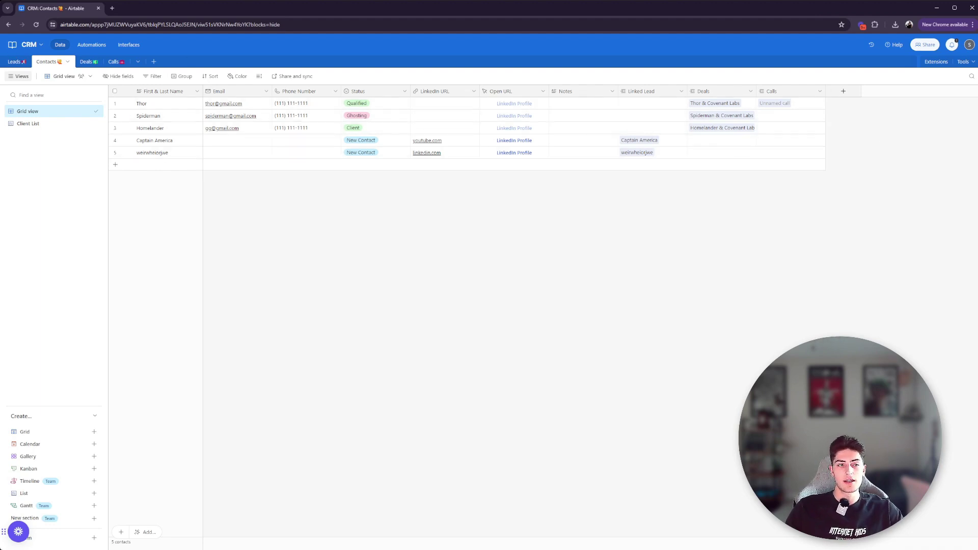
Step: Glance at the Deals table, then return to Leads to see the test lead's linked contact
left_click(82, 63)
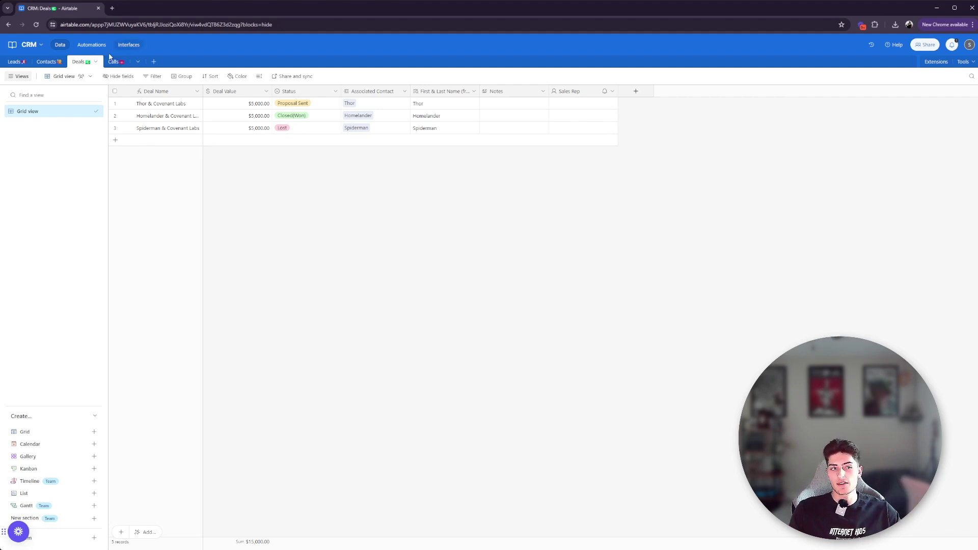
left_click(13, 66)
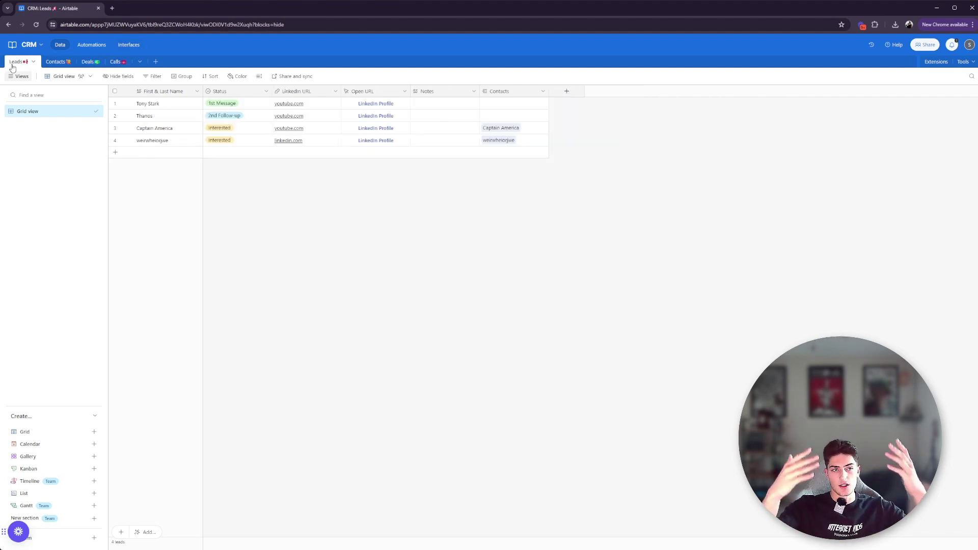